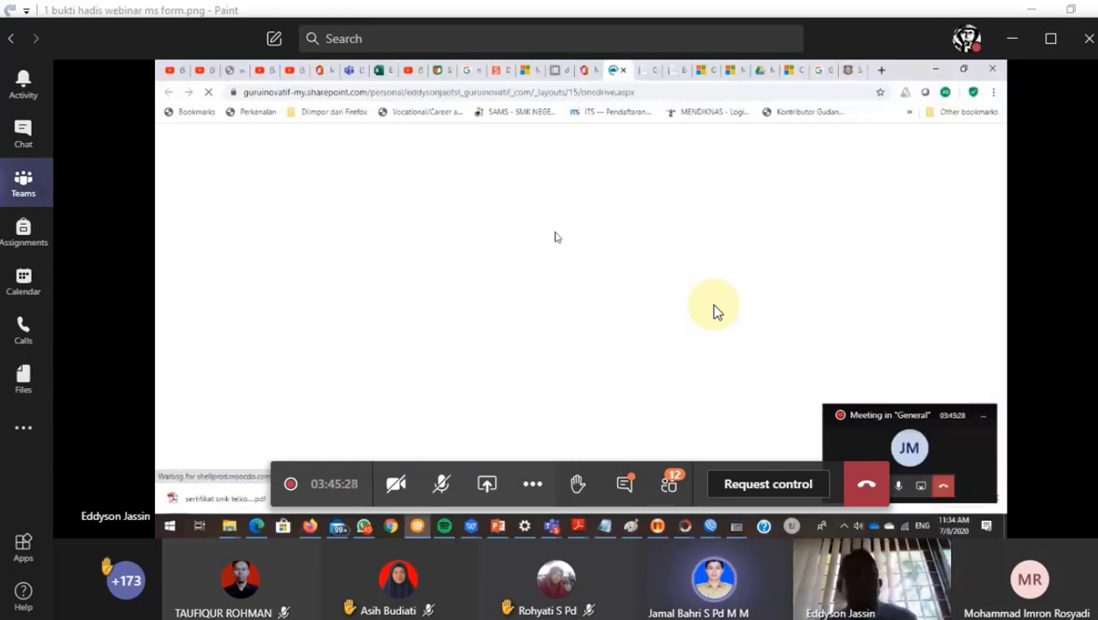
- Check the meeting chat, replacing it with the list of meeting participants
left_click(626, 484)
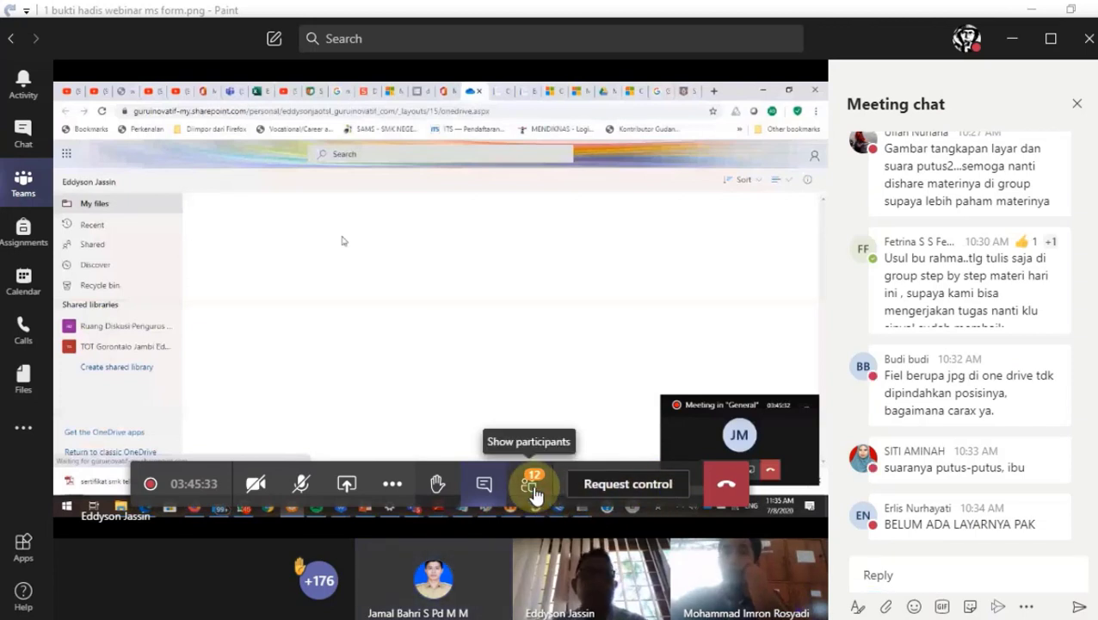
left_click(531, 487)
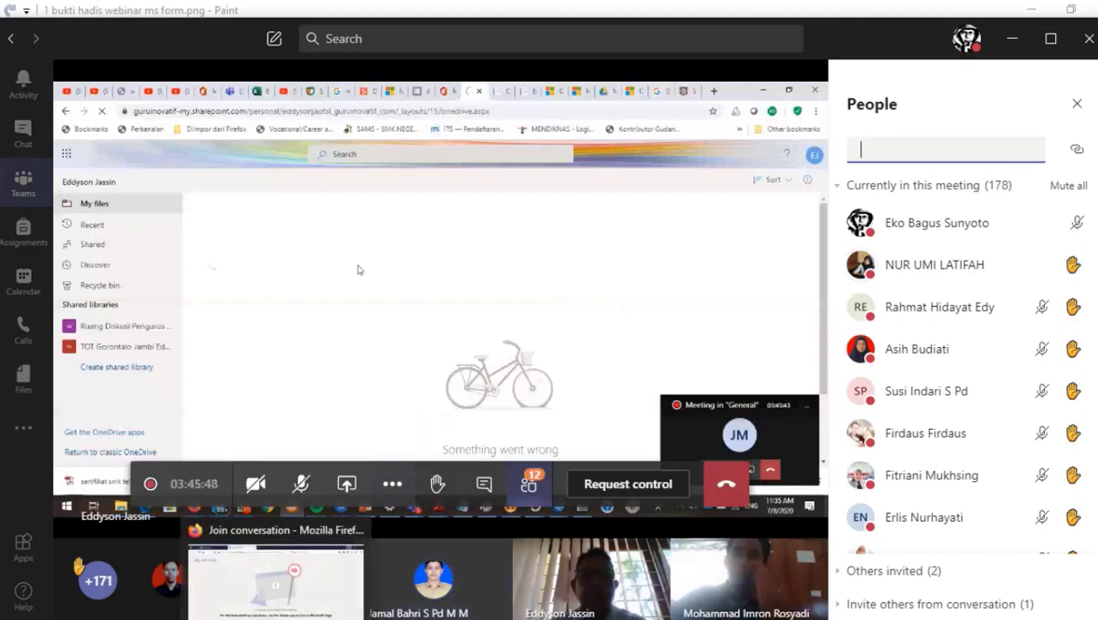
- Switch to Paint and save the meeting screenshot as a PNG named "2 bukti hadis webinar onedrive.png" in Downloads
left_click(362, 618)
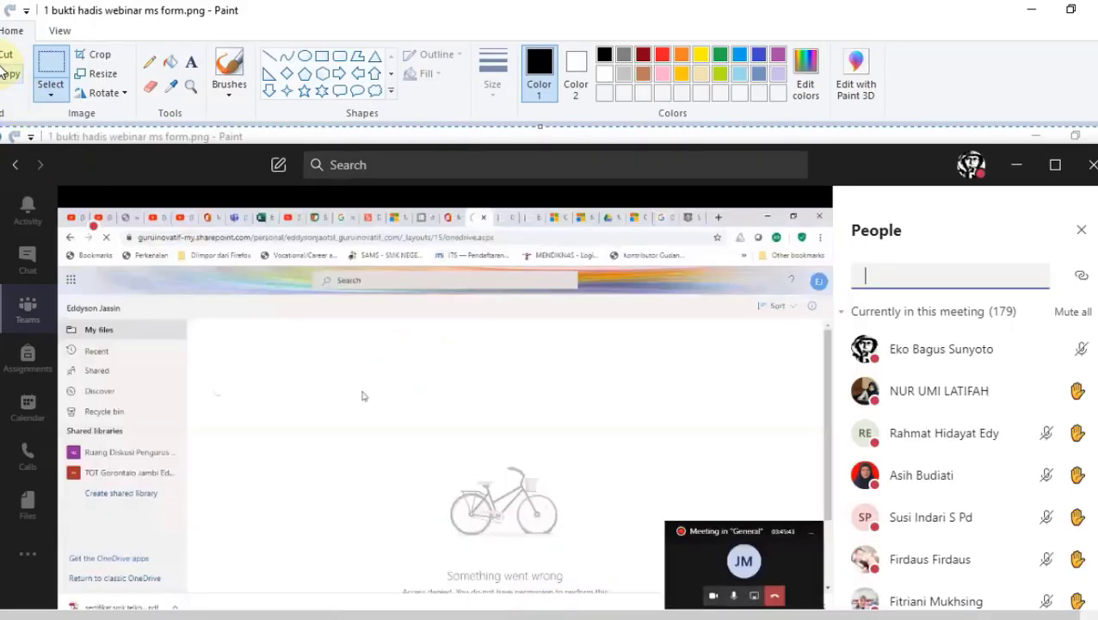
left_click(1, 31)
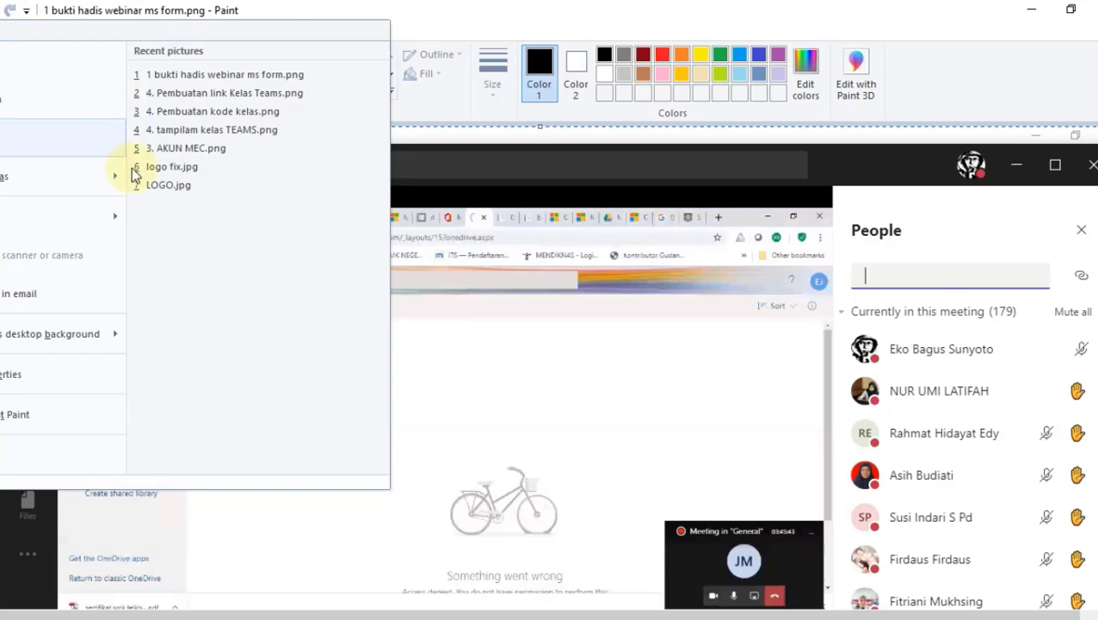
left_click(107, 181)
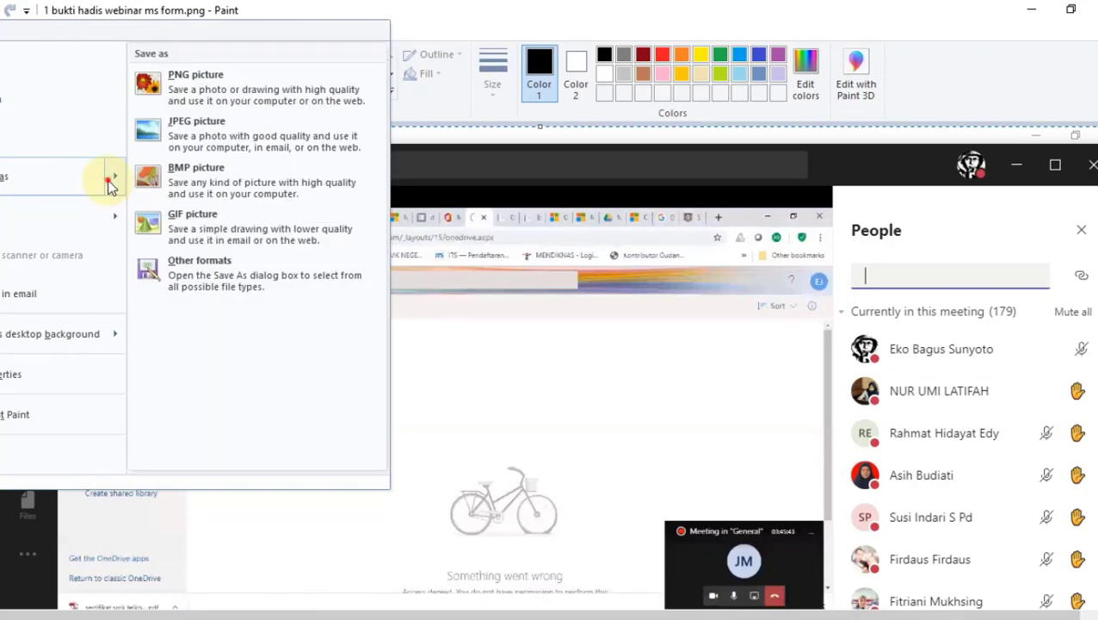
left_click(218, 94)
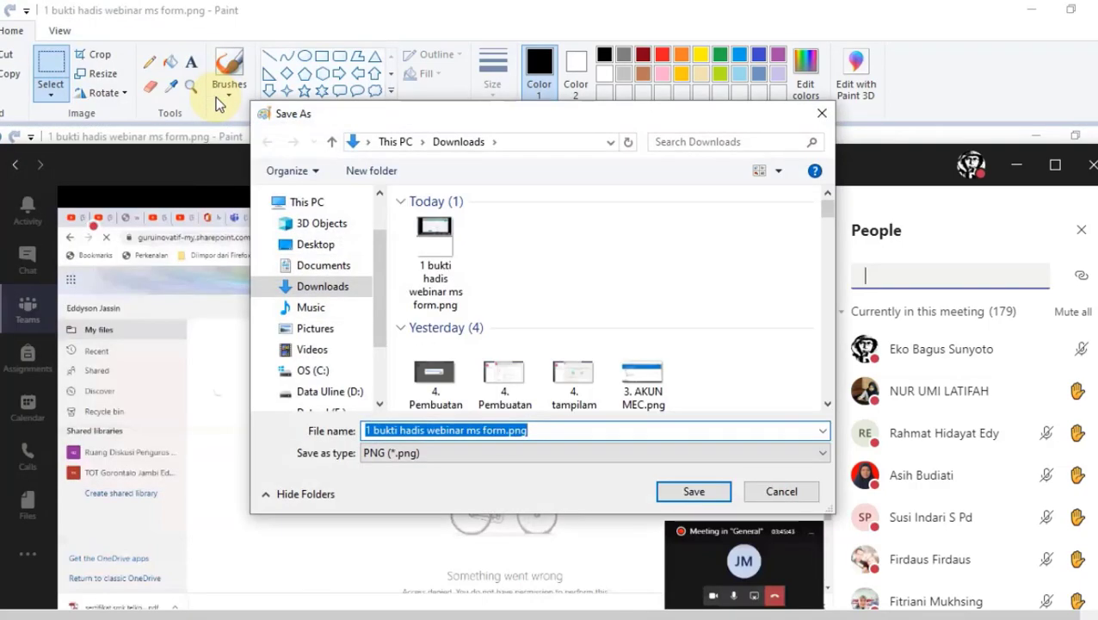
left_click(368, 430)
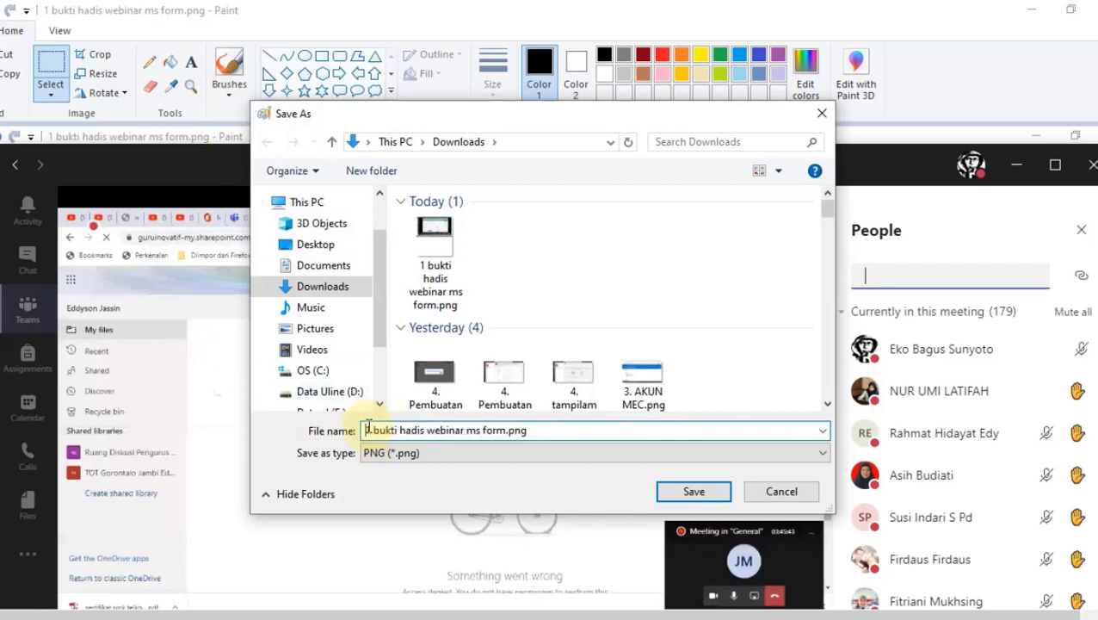
key("Delete")
type("2")
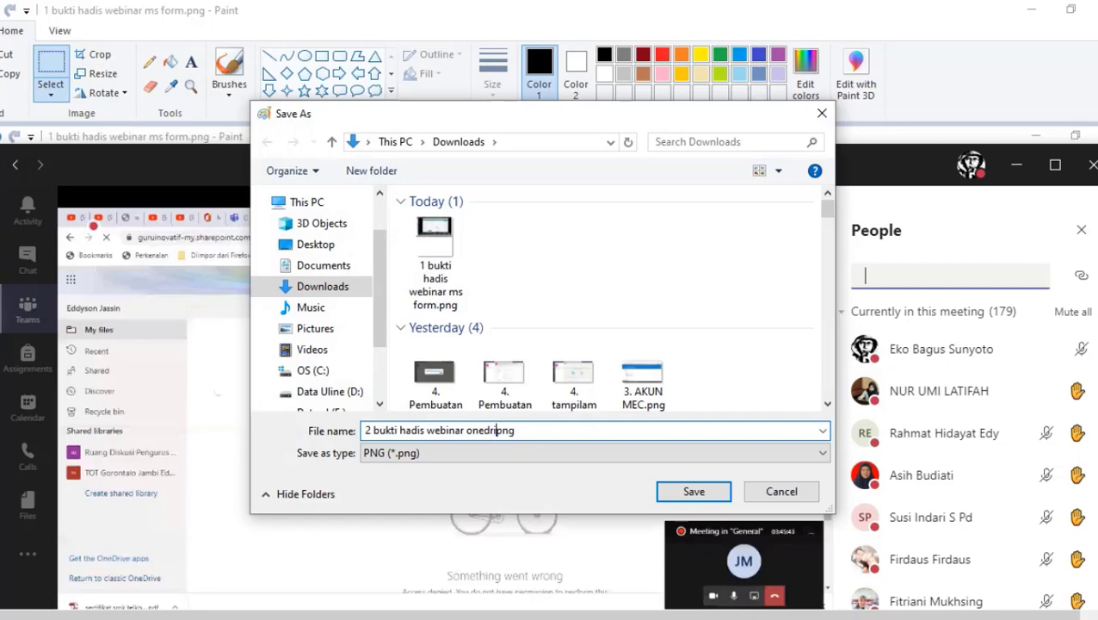
key("Return")
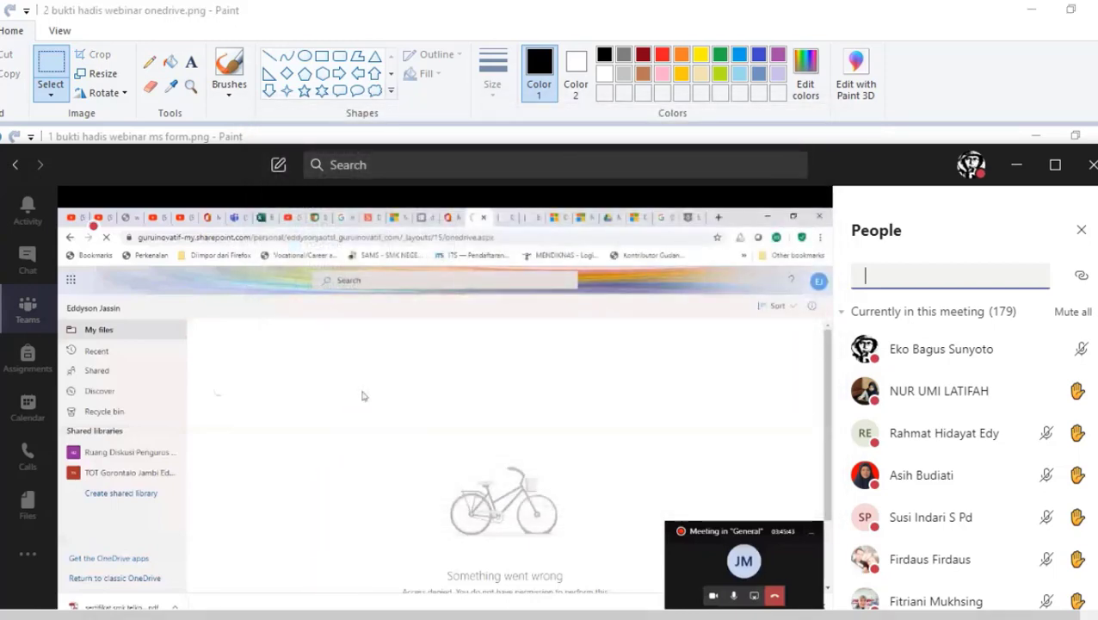
- Return to the Teams meeting and check the participant list repeatedly during the OneDrive presentation
key("alt+Tab")
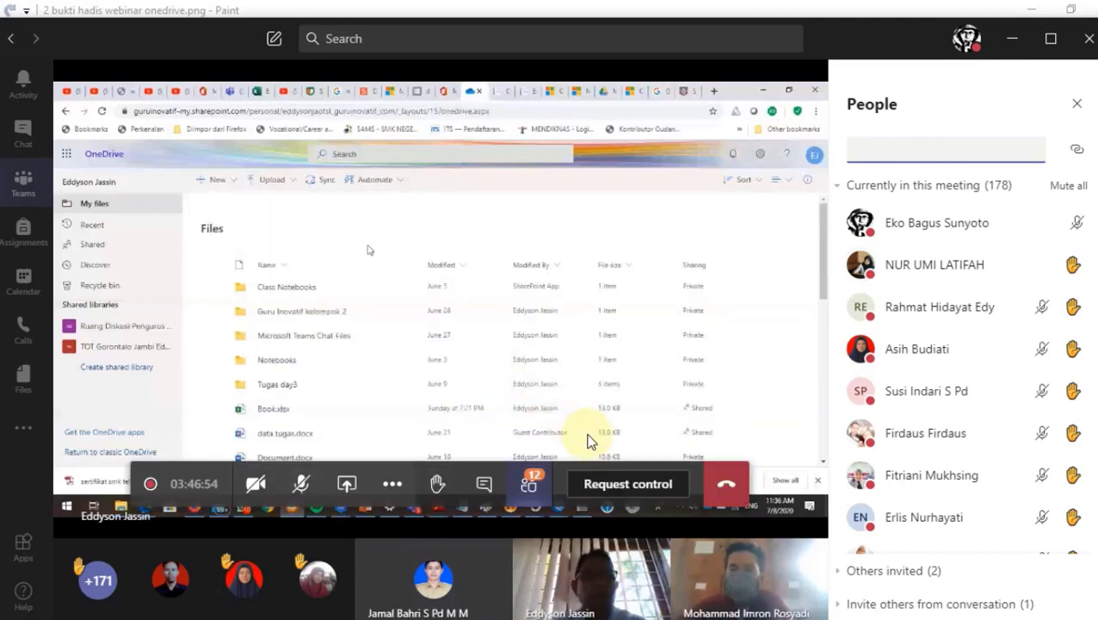
left_click(537, 490)
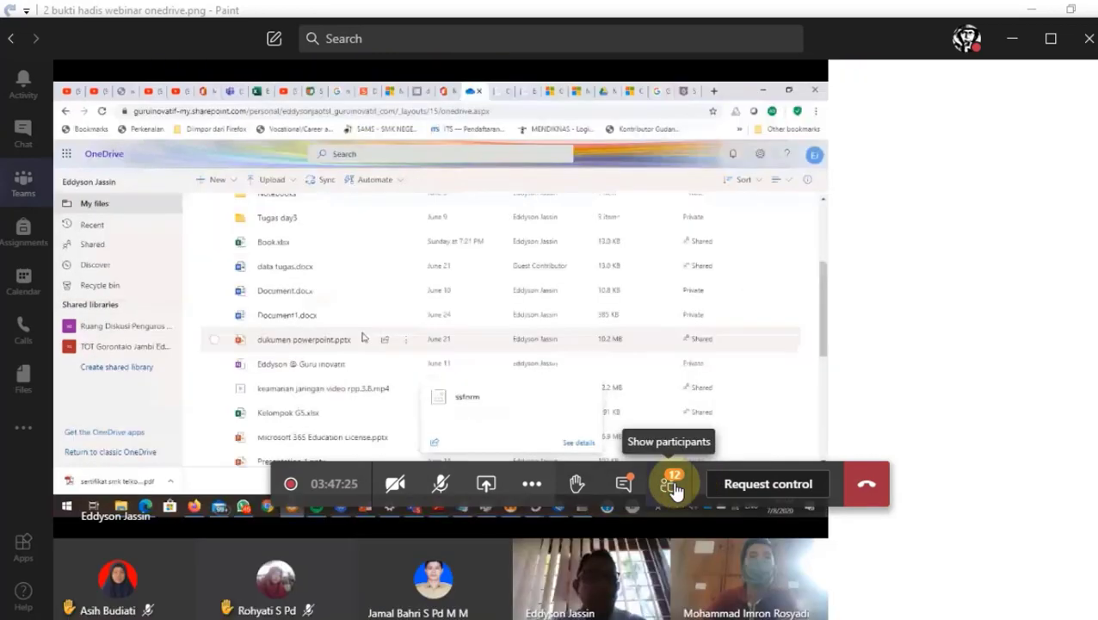
left_click(673, 487)
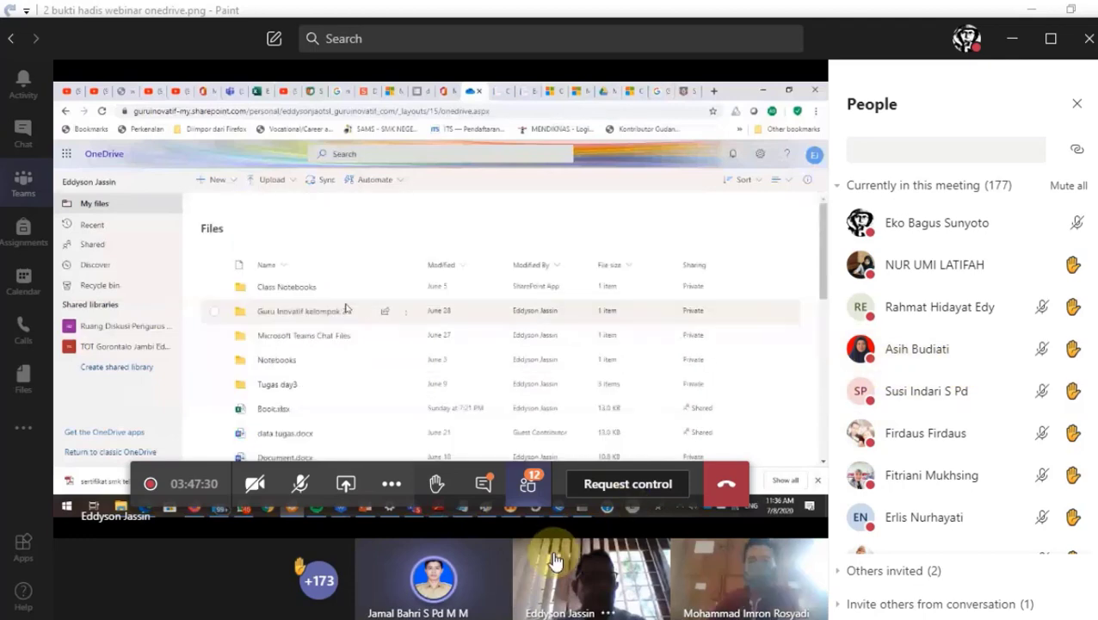
left_click(531, 493)
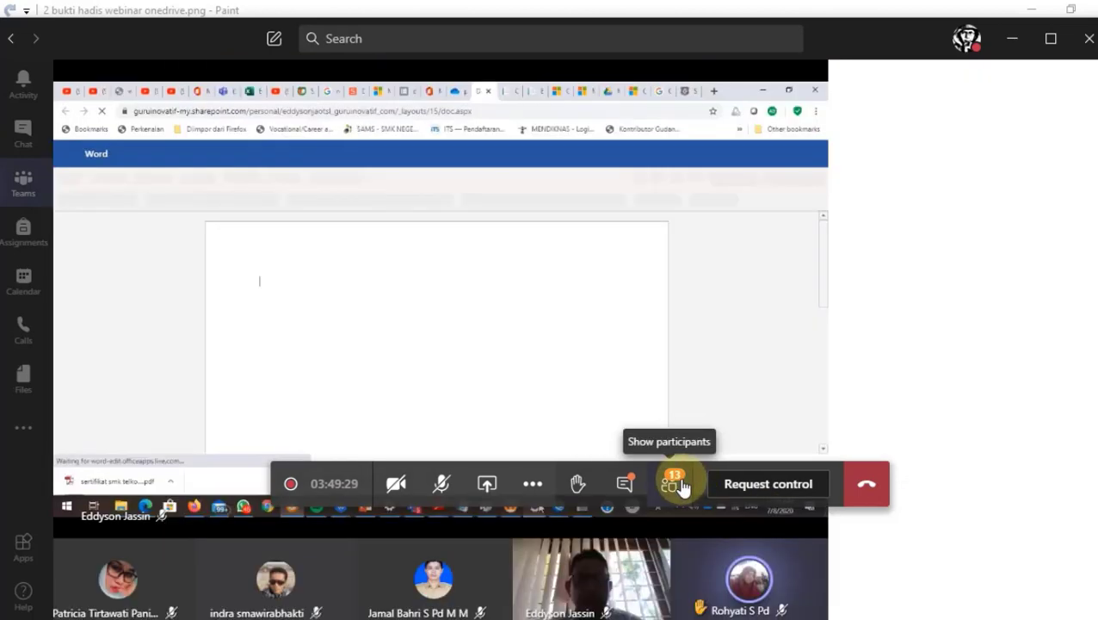
left_click(676, 484)
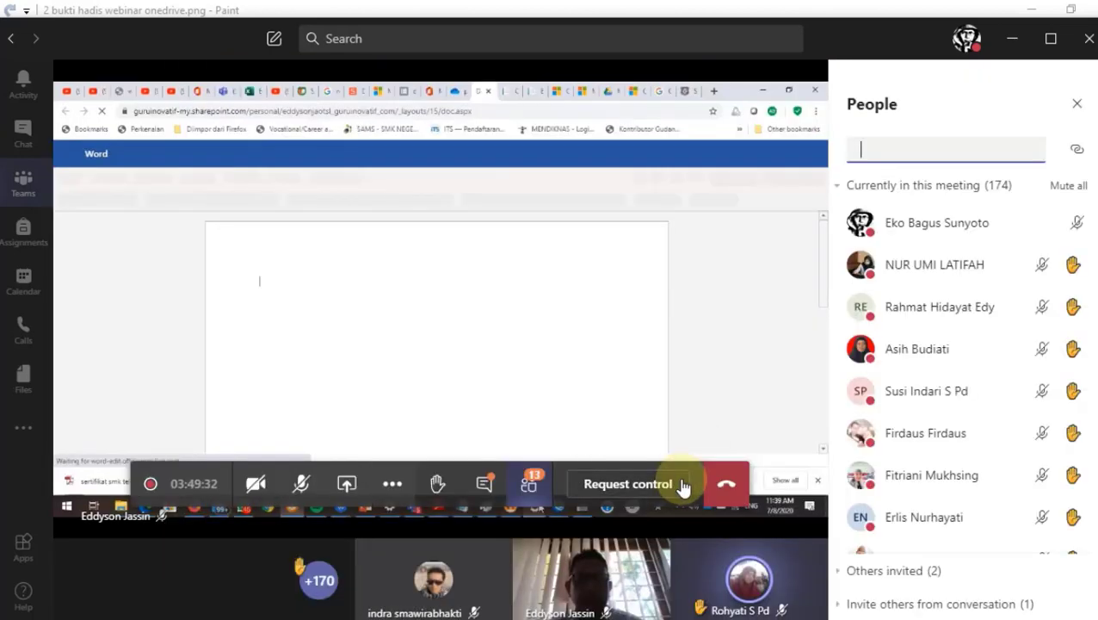
left_click(531, 487)
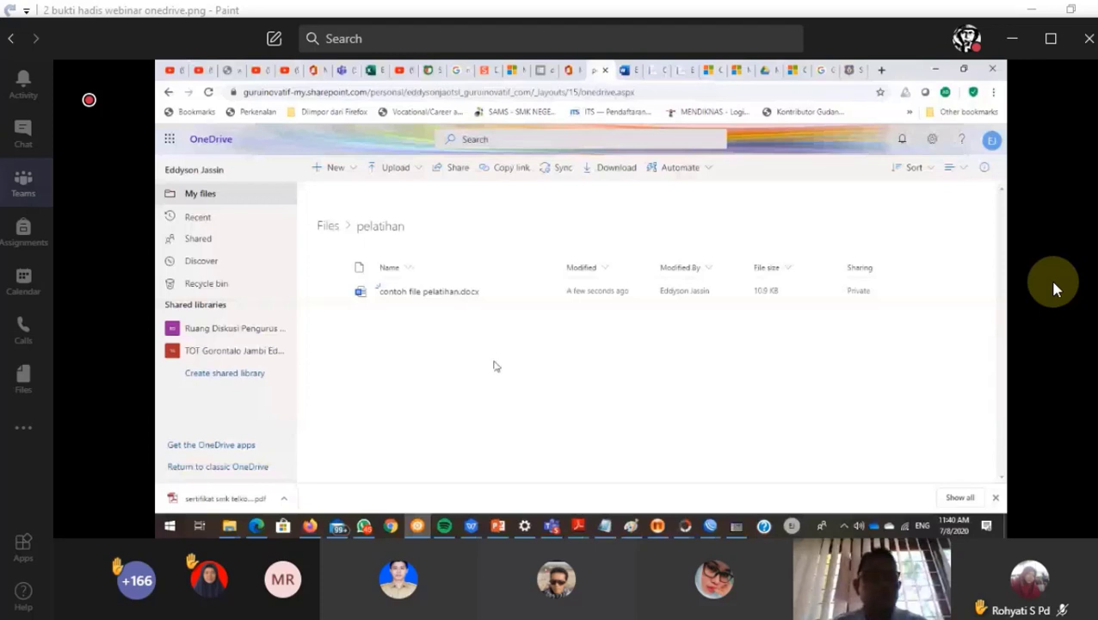
mouse_move(859, 334)
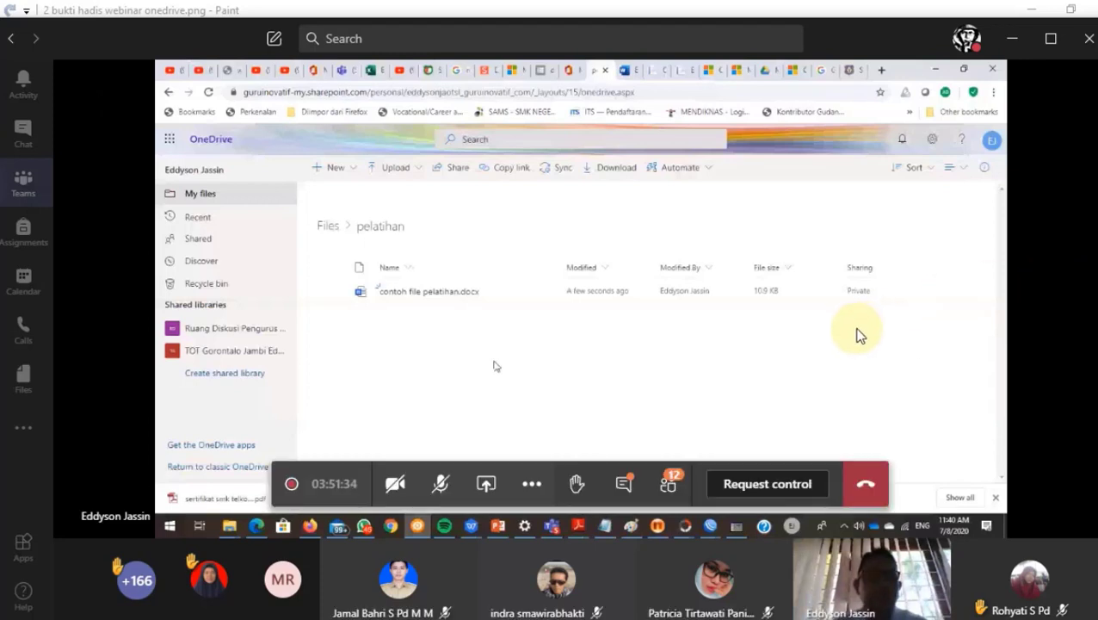
left_click(675, 487)
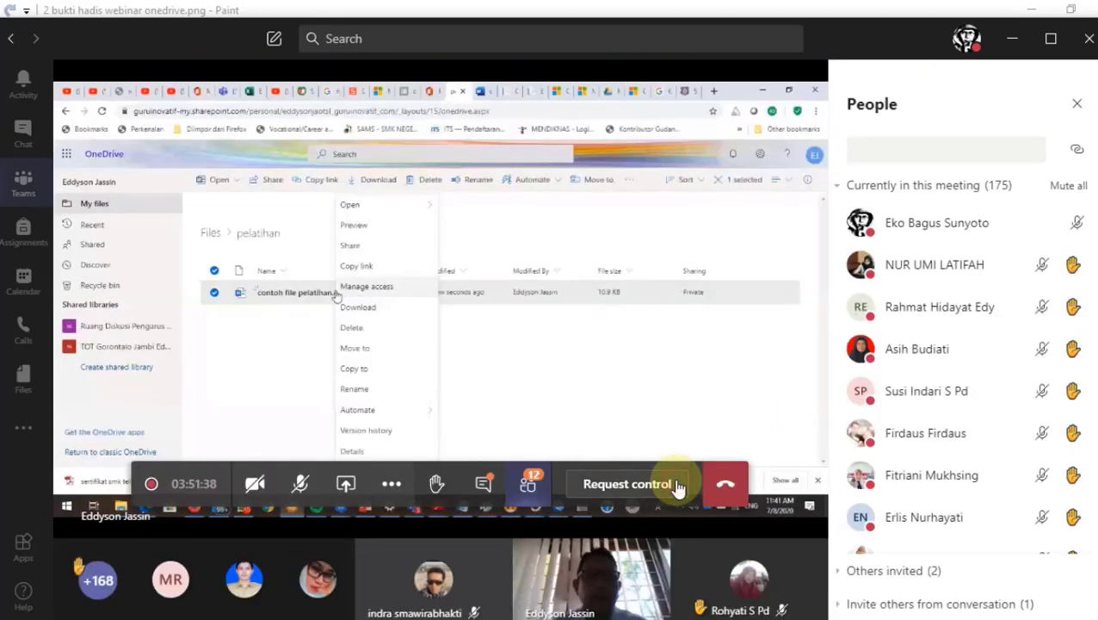
- Request control of the presenter's shared screen, dismissing the notification about the request
left_click(679, 486)
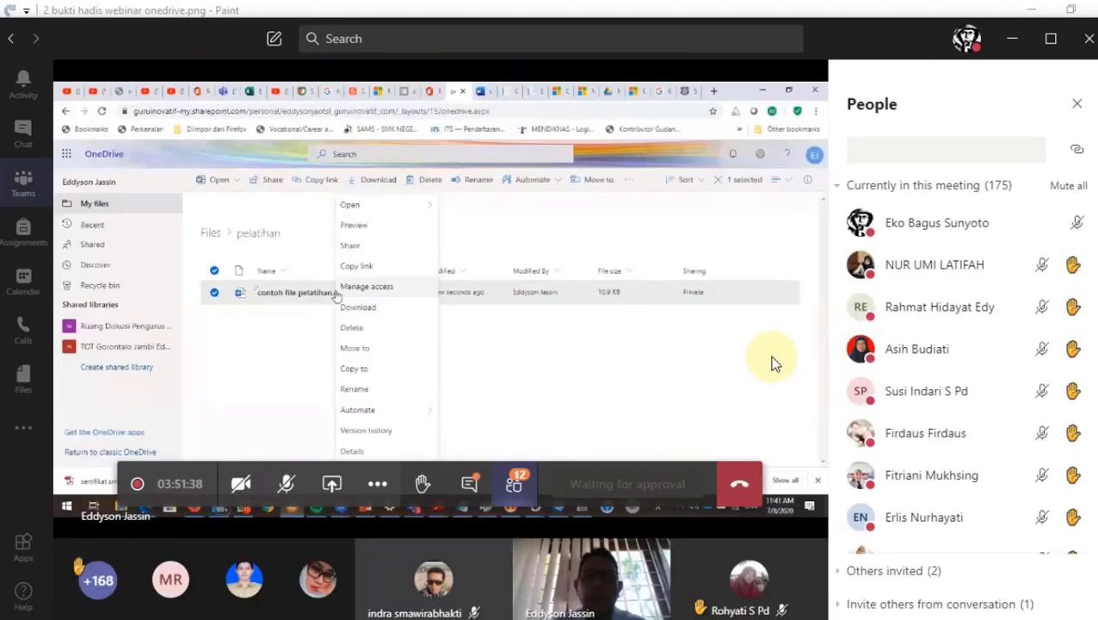
left_click(508, 493)
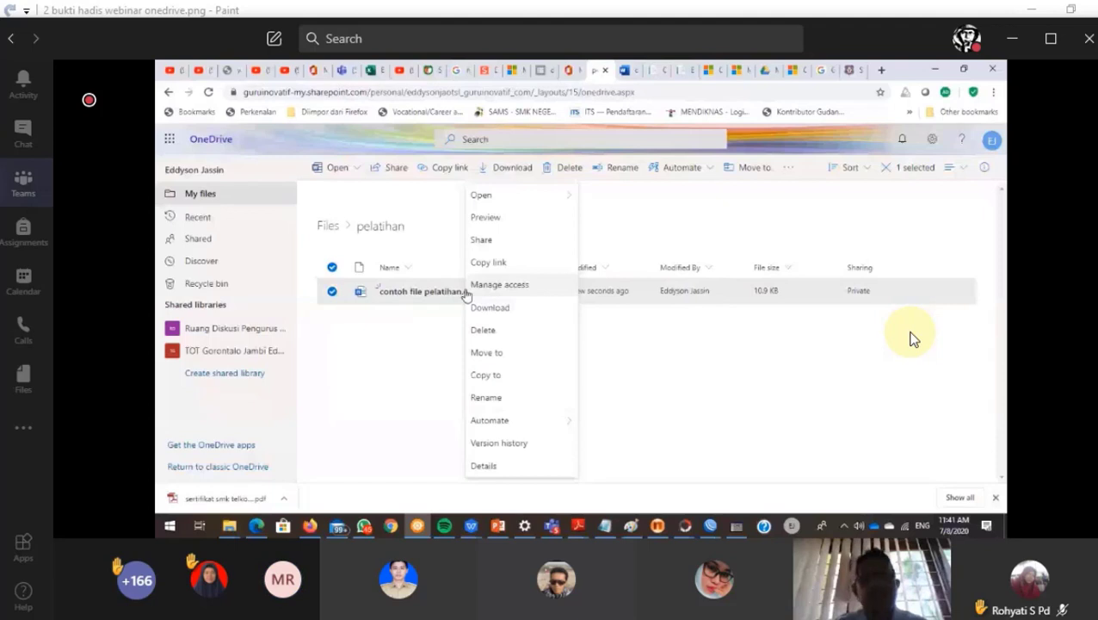
left_click(486, 261)
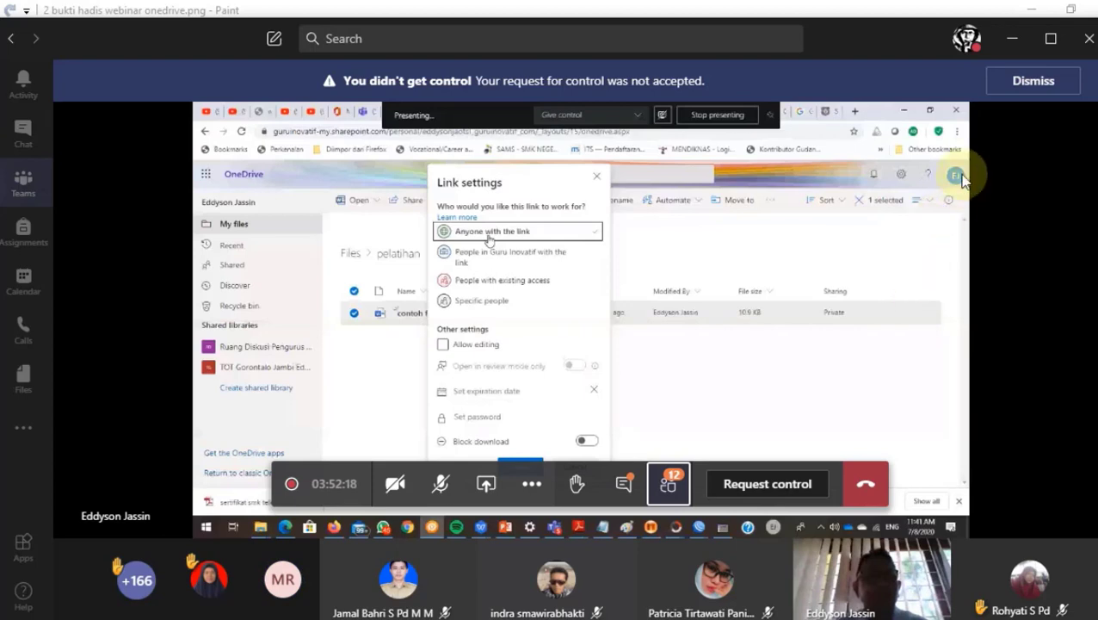
left_click(1030, 82)
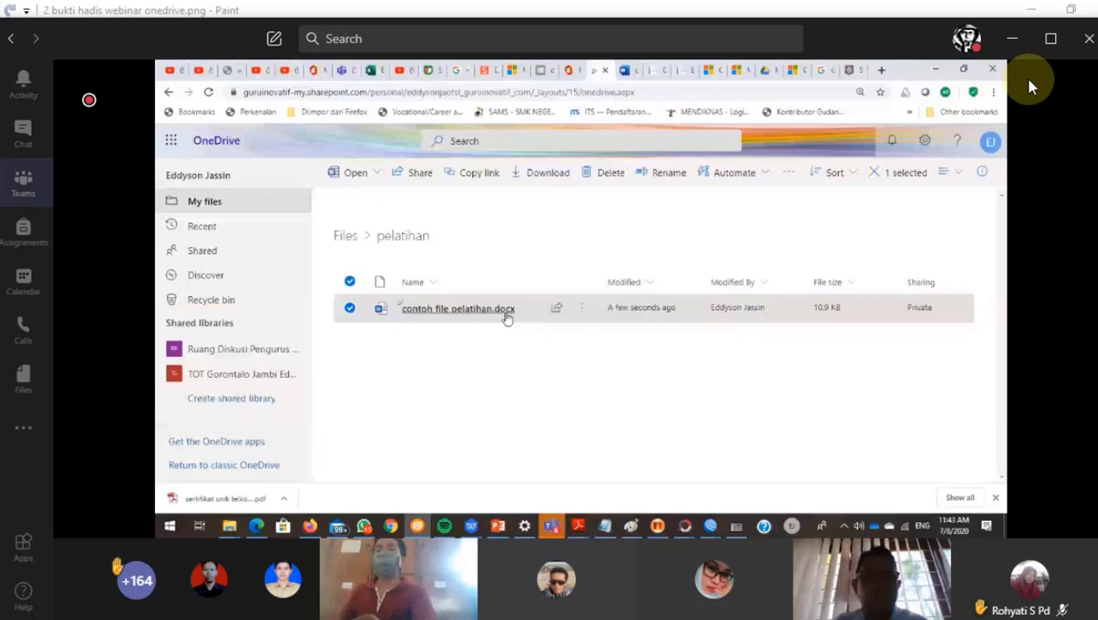
key("ctrl+plus")
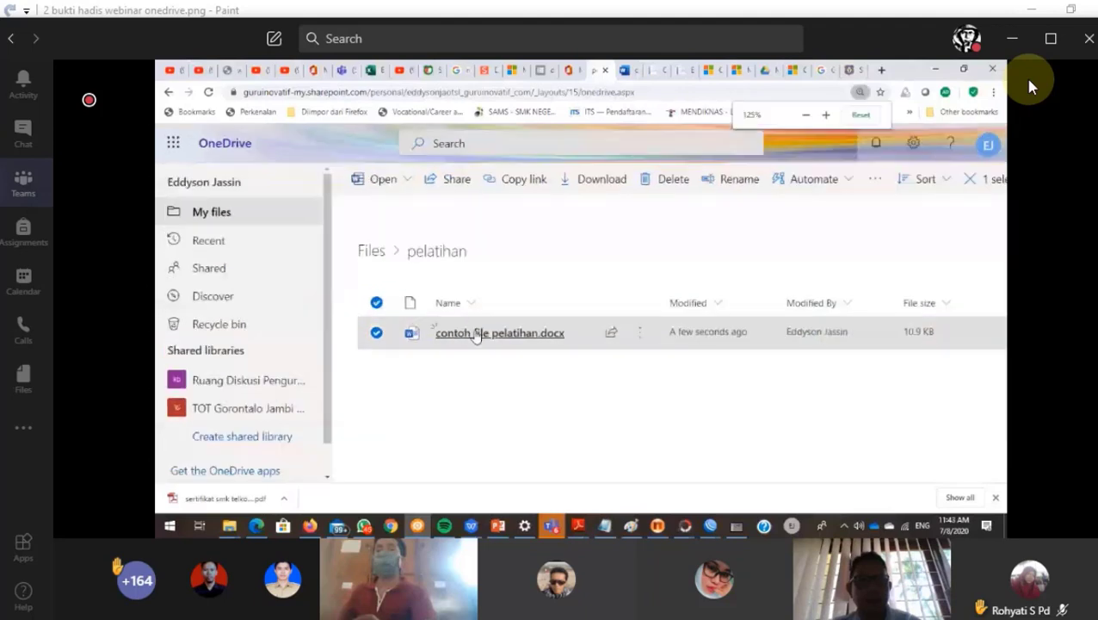
right_click(476, 336)
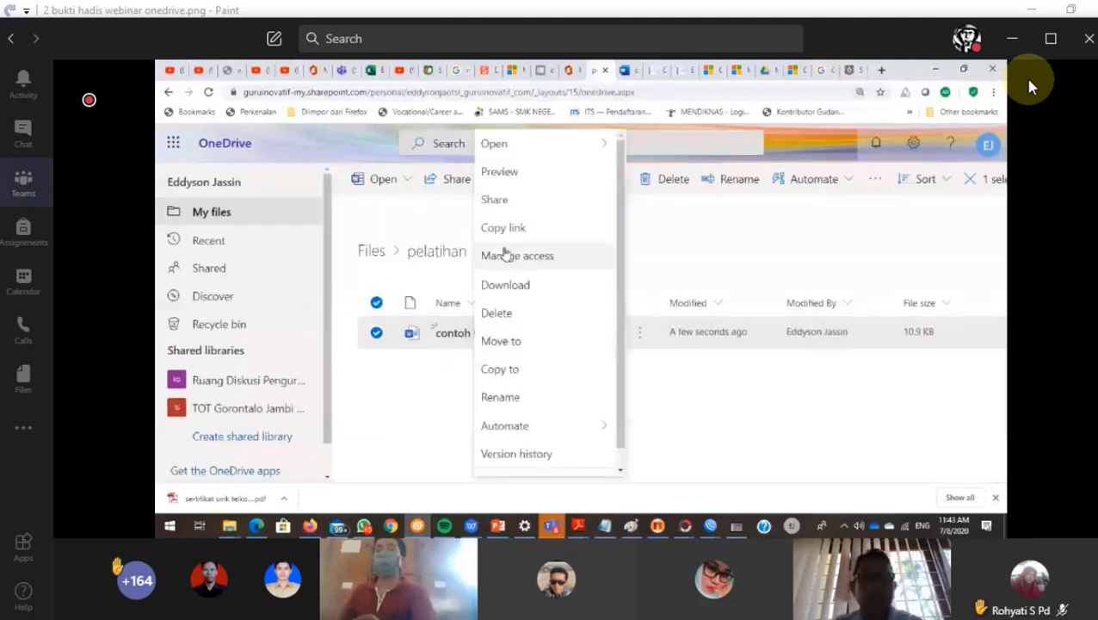
left_click(508, 255)
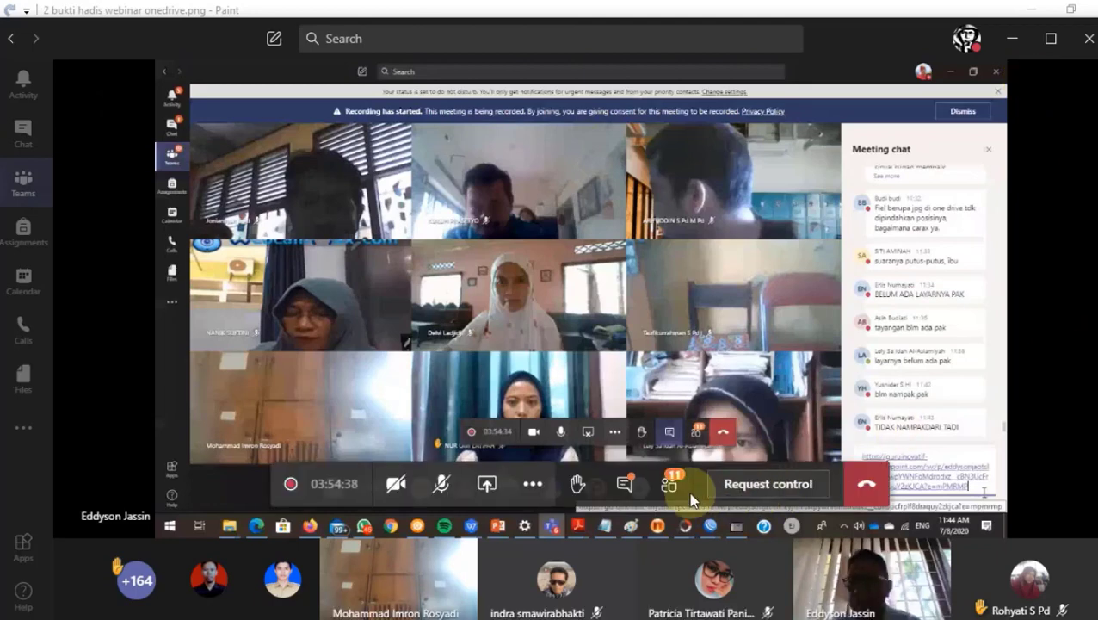
- Open the presenter's latest shared SharePoint document link from the meeting chat in the browser
left_click(635, 488)
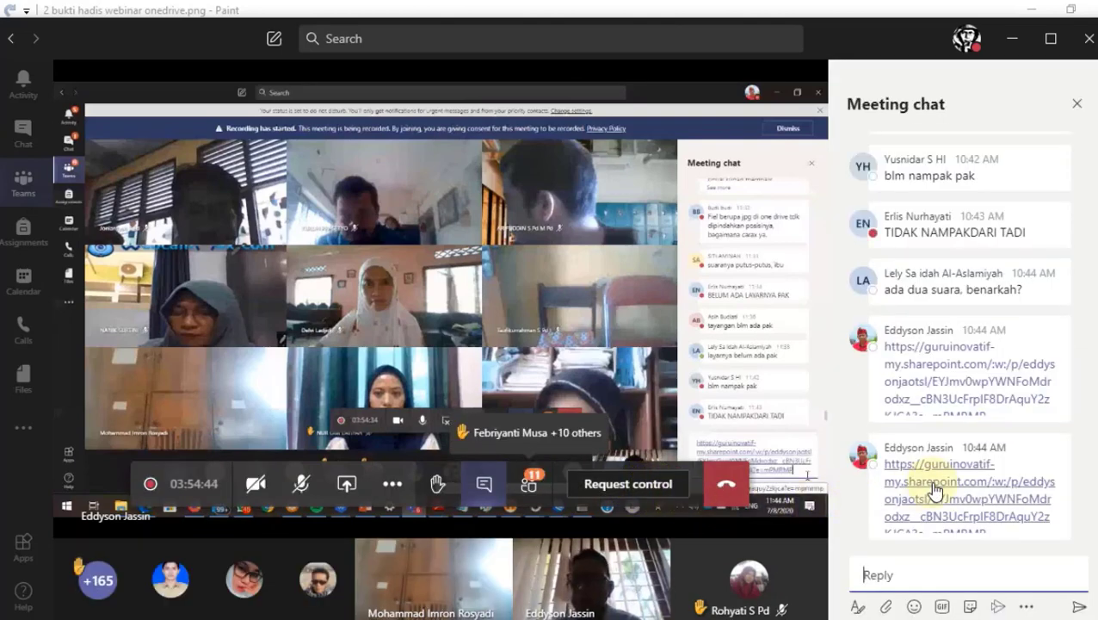
left_click(936, 490)
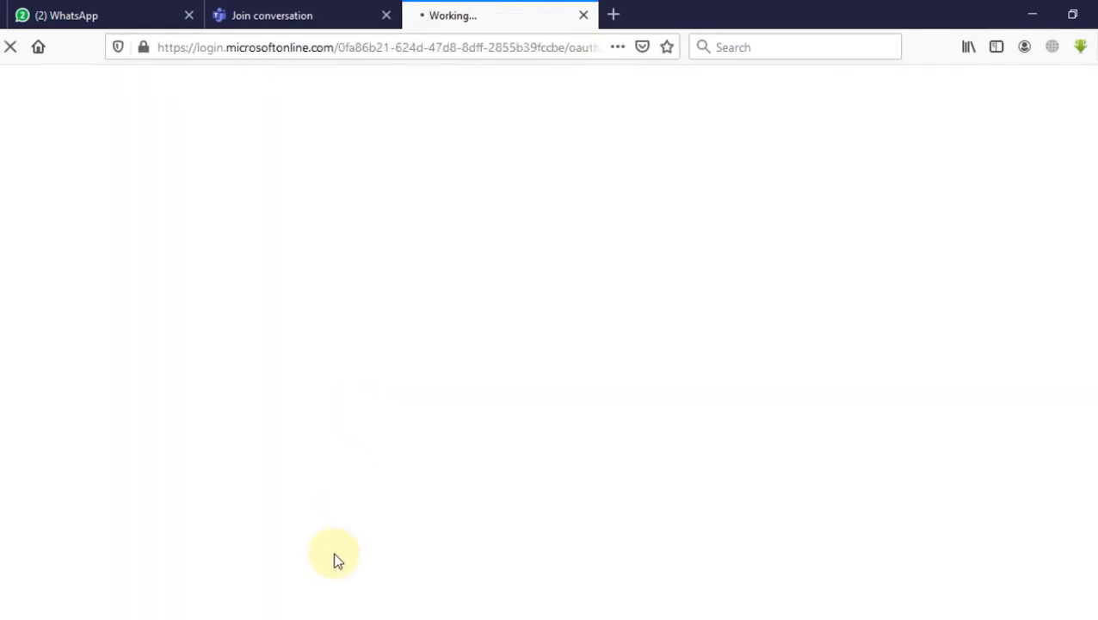
mouse_move(308, 618)
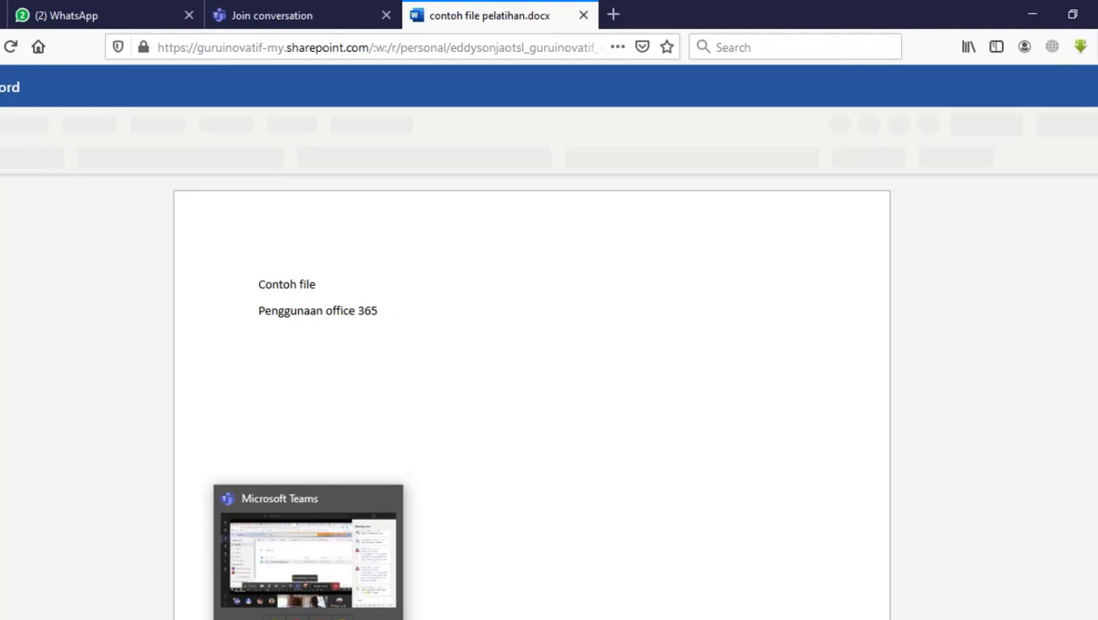
left_click(309, 563)
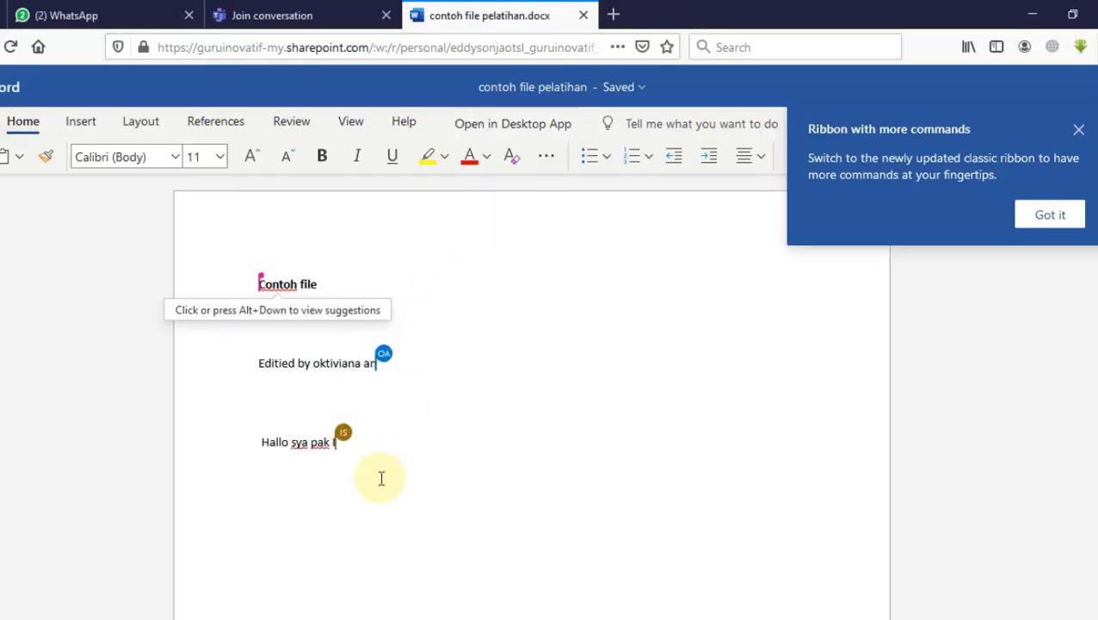
- Below the last greeting in the shared Word document, add a line reading "Edited" and the editor's first name beneath it
left_click(382, 479)
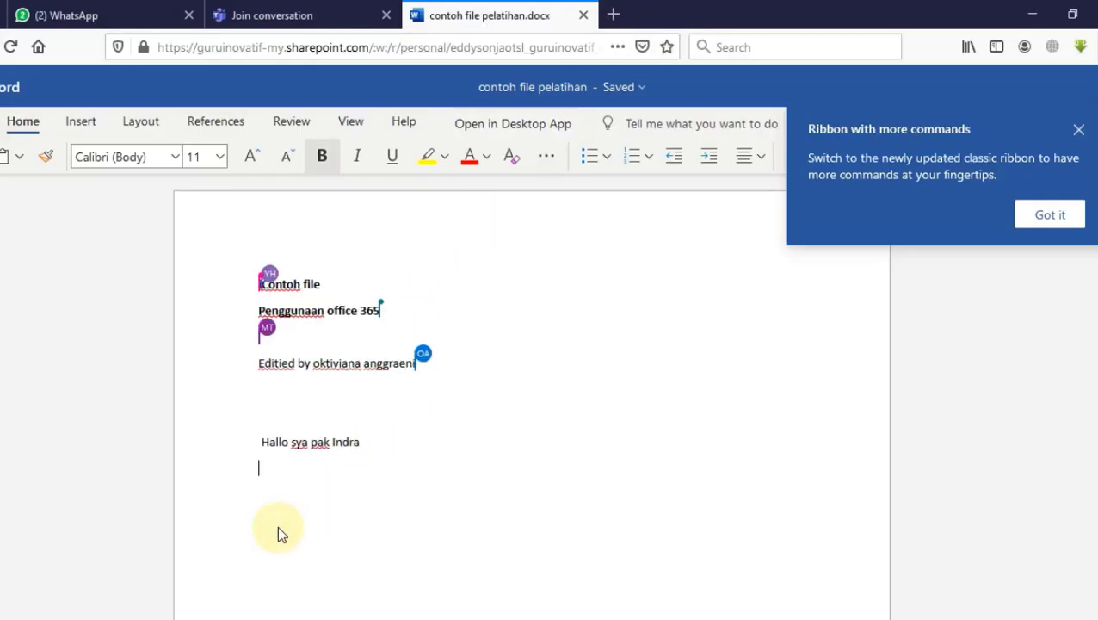
key("Return")
key("Return")
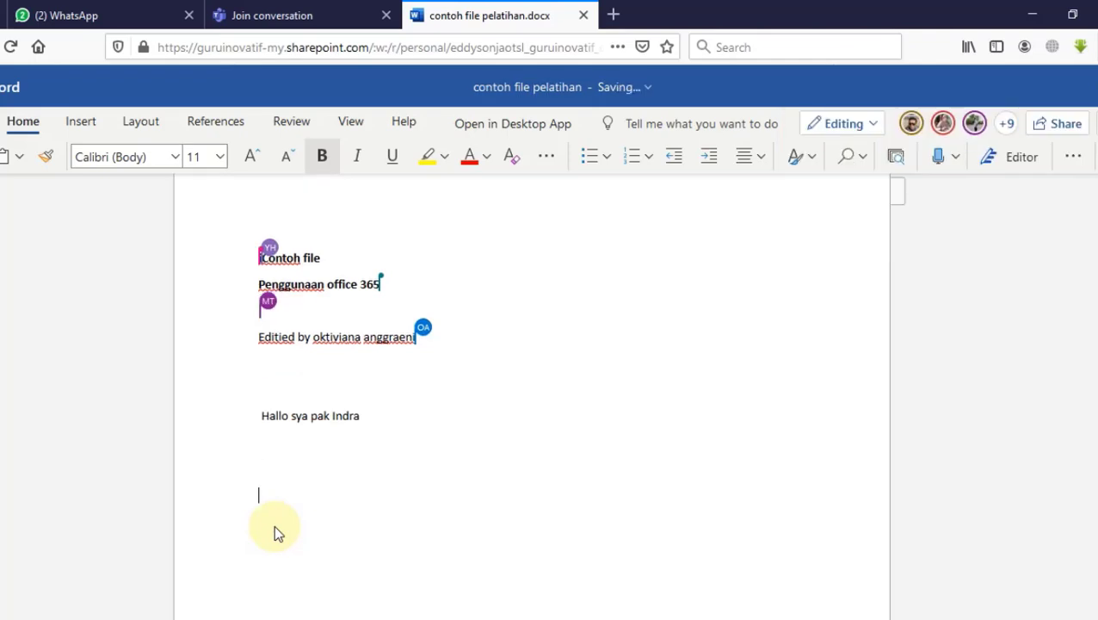
type("e")
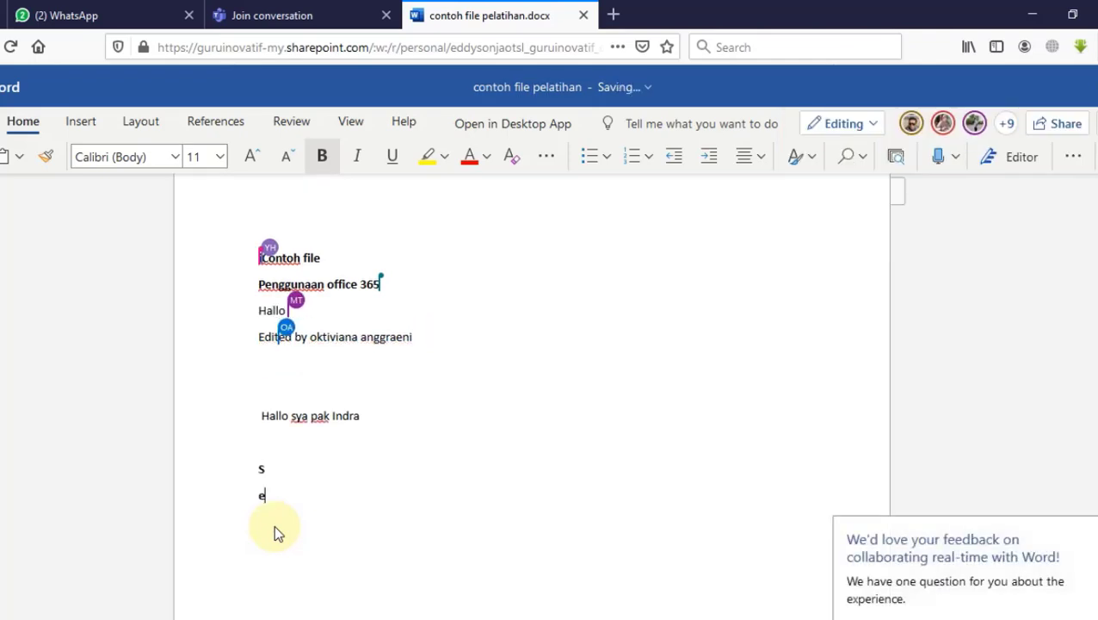
type("dited")
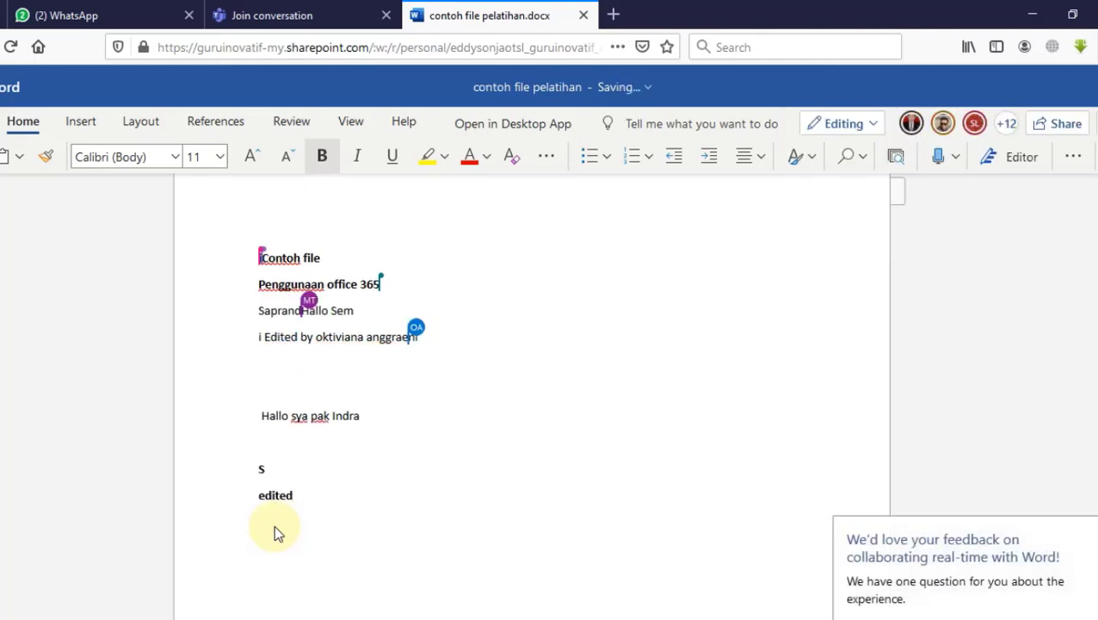
key("Return")
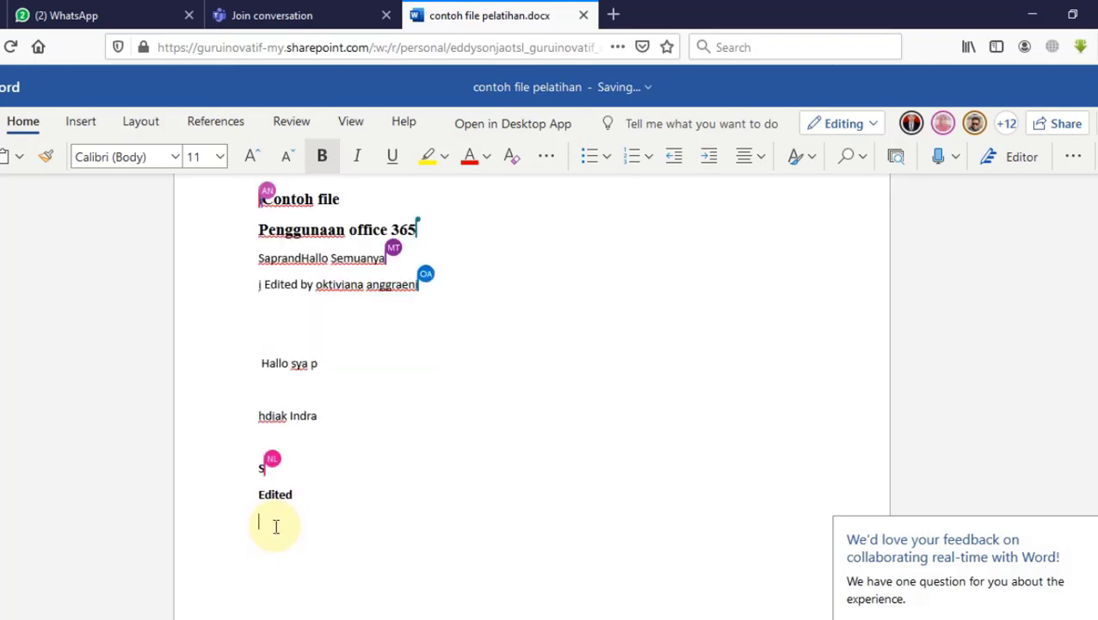
type("E")
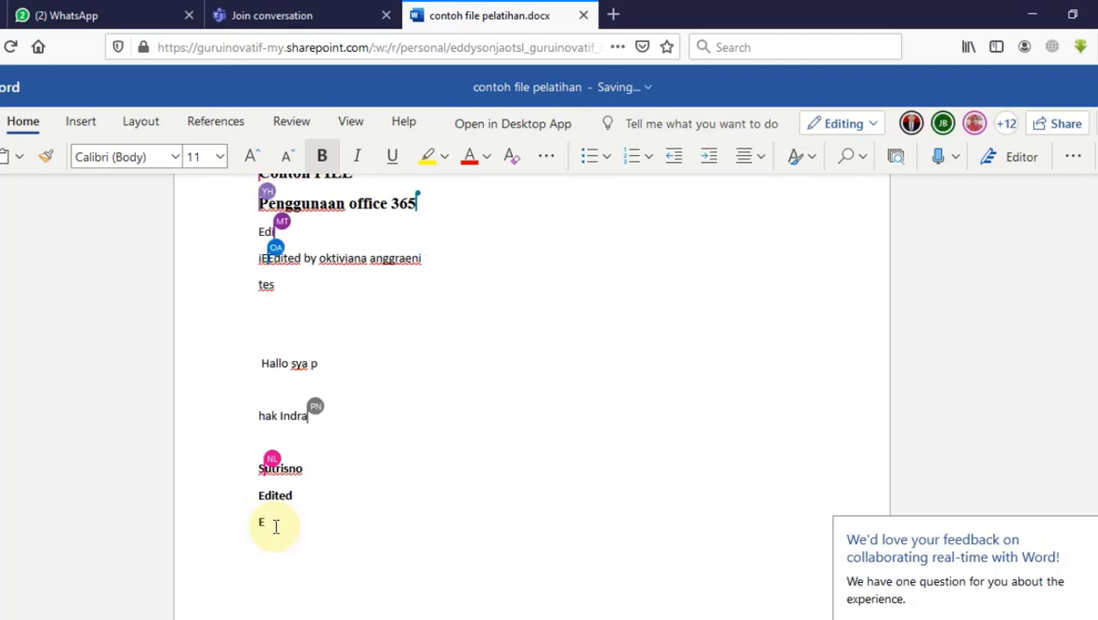
type("ko")
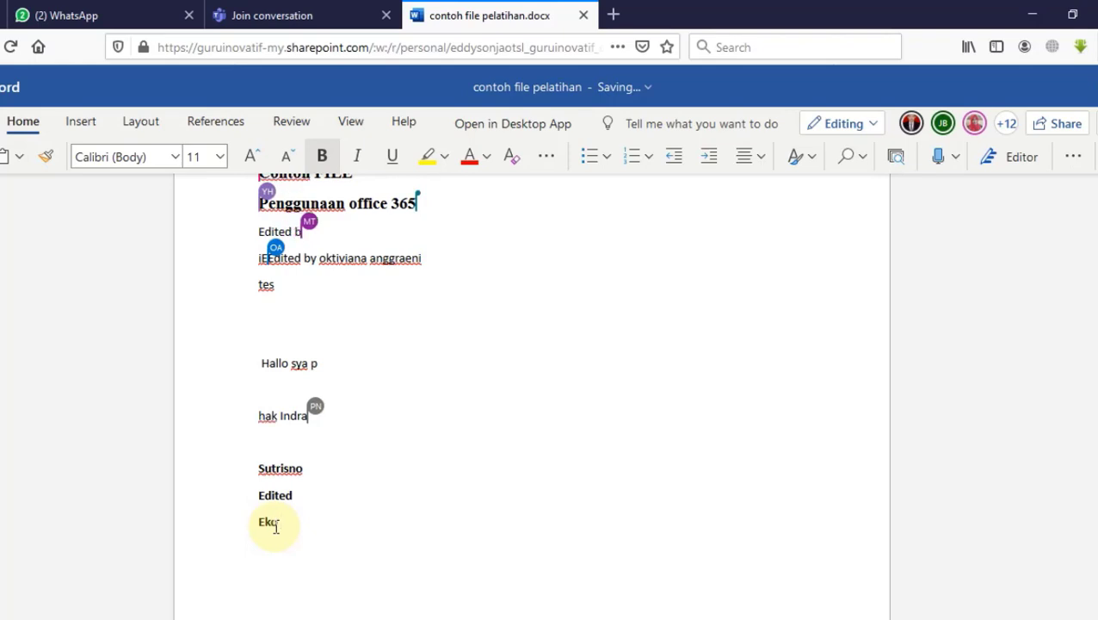
- Add the initial B after the editor's first name in the shared Word document
type(" B")
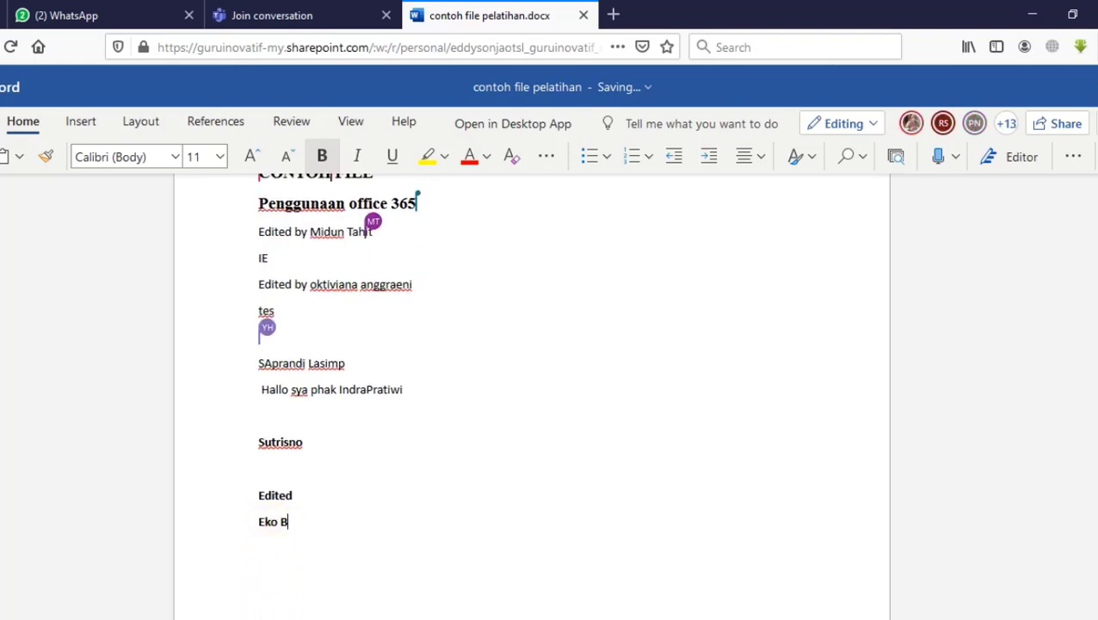
- Return to the Teams meeting and briefly view the participant list beside the presenter's shared Word document
left_click(301, 618)
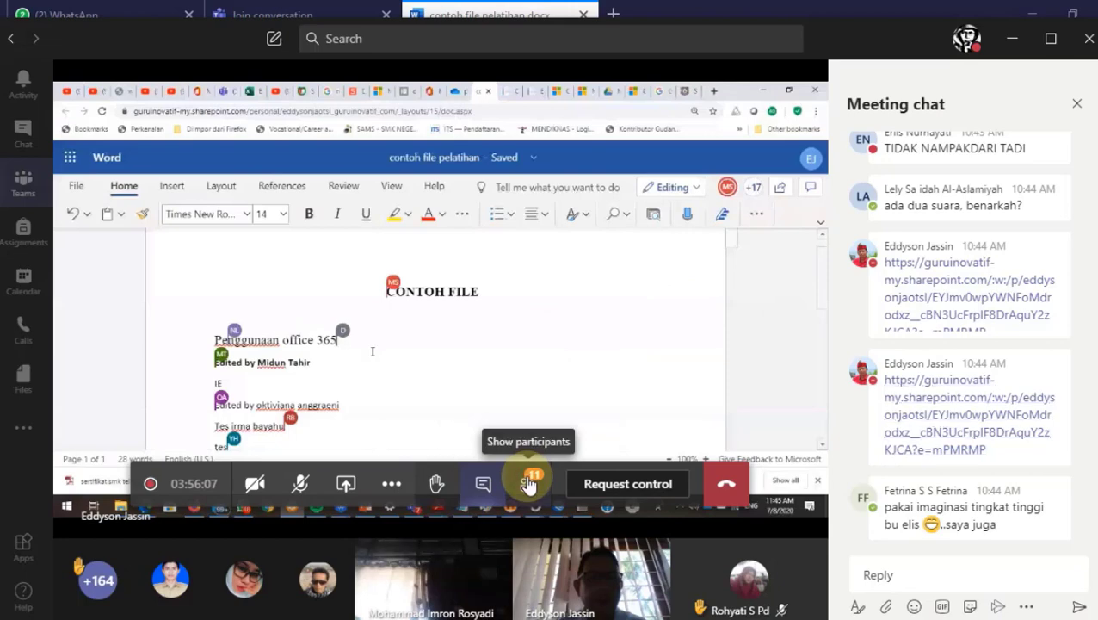
left_click(527, 483)
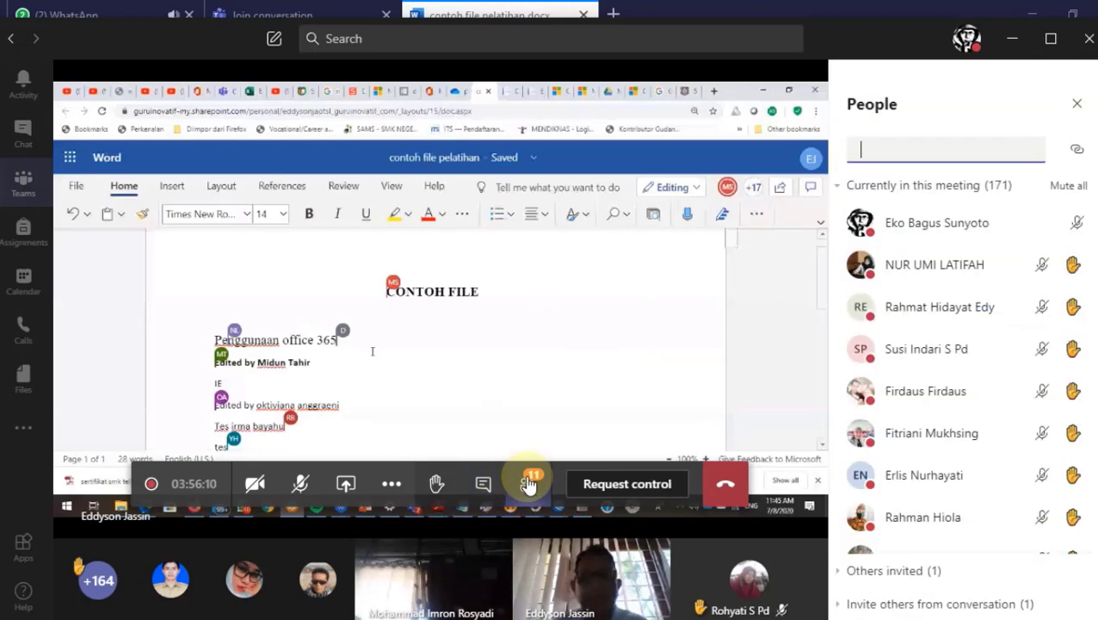
left_click(528, 484)
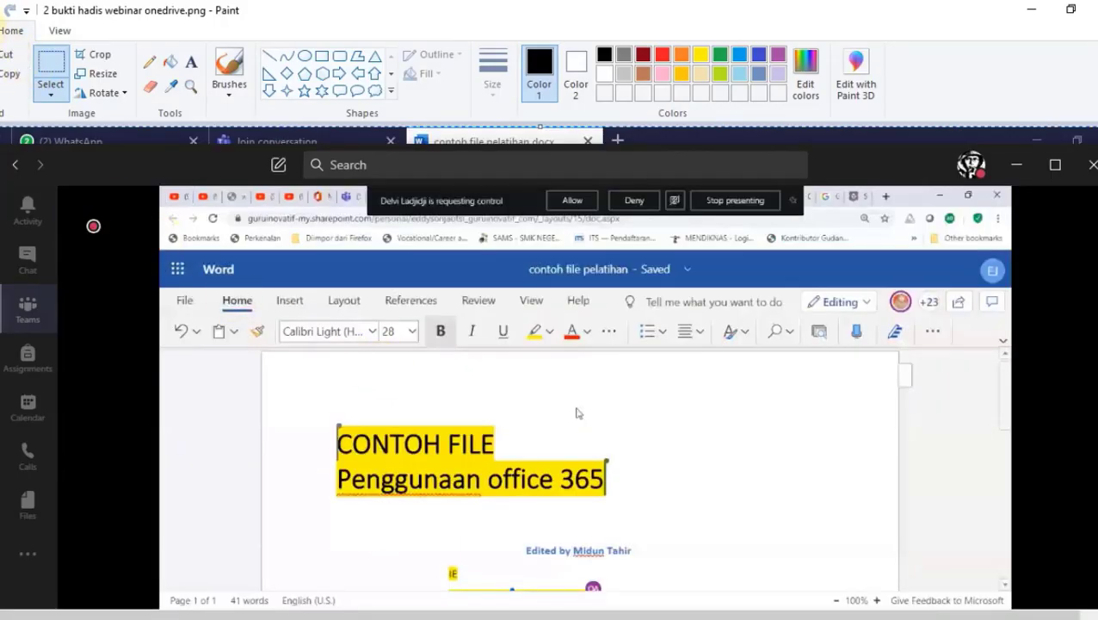
- Save the meeting screenshot in Paint as the PNG picture "3 bukti hadir webinar office online" in the Downloads folder
left_click(0, 31)
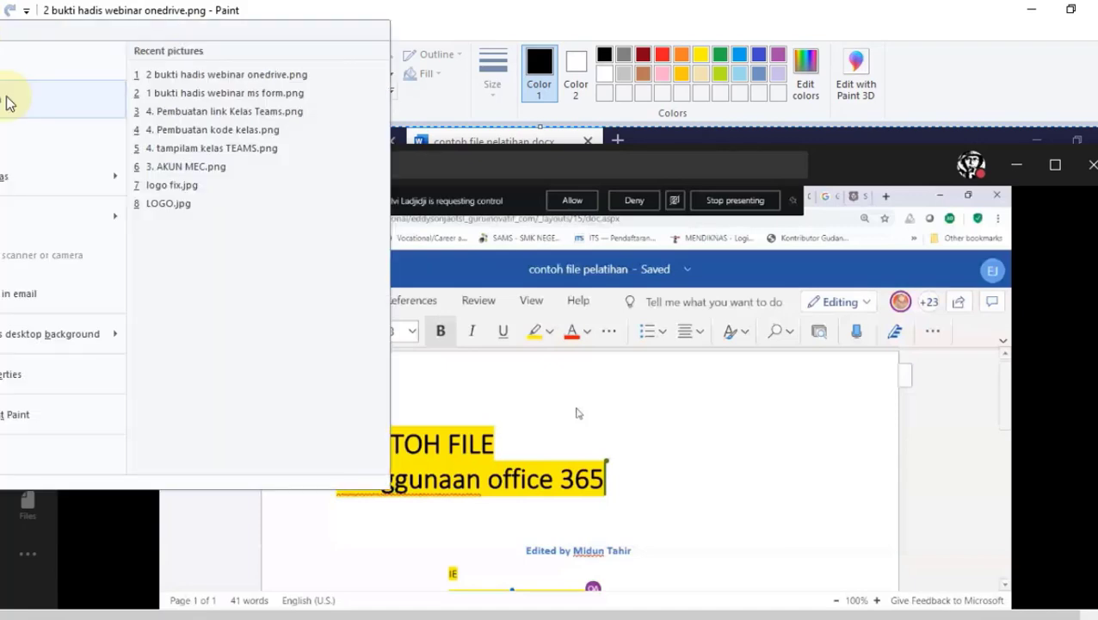
mouse_move(108, 176)
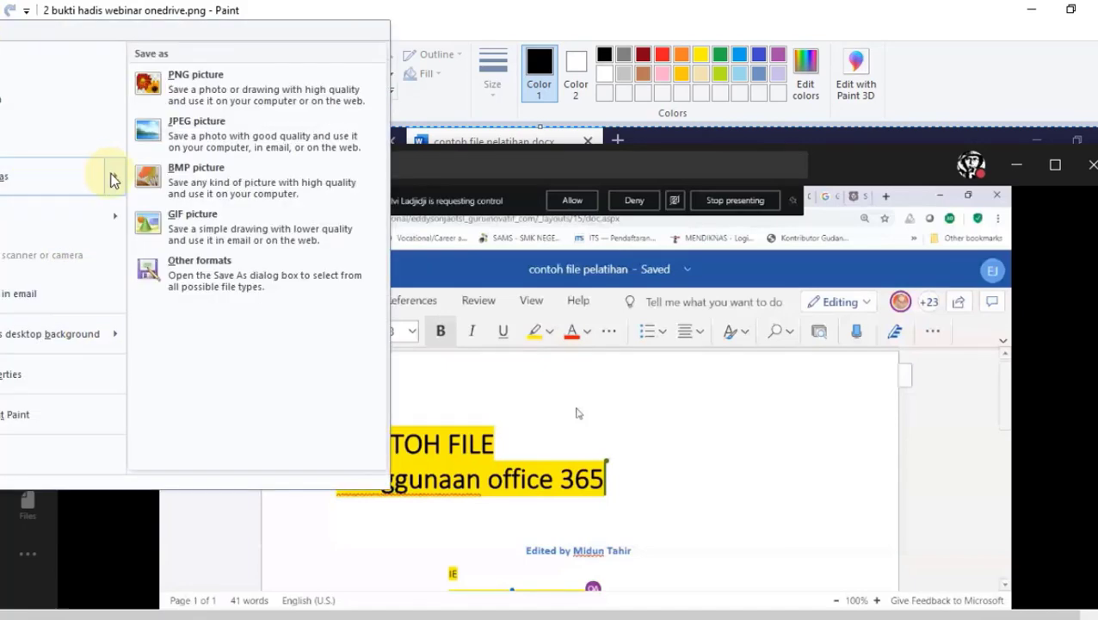
left_click(234, 97)
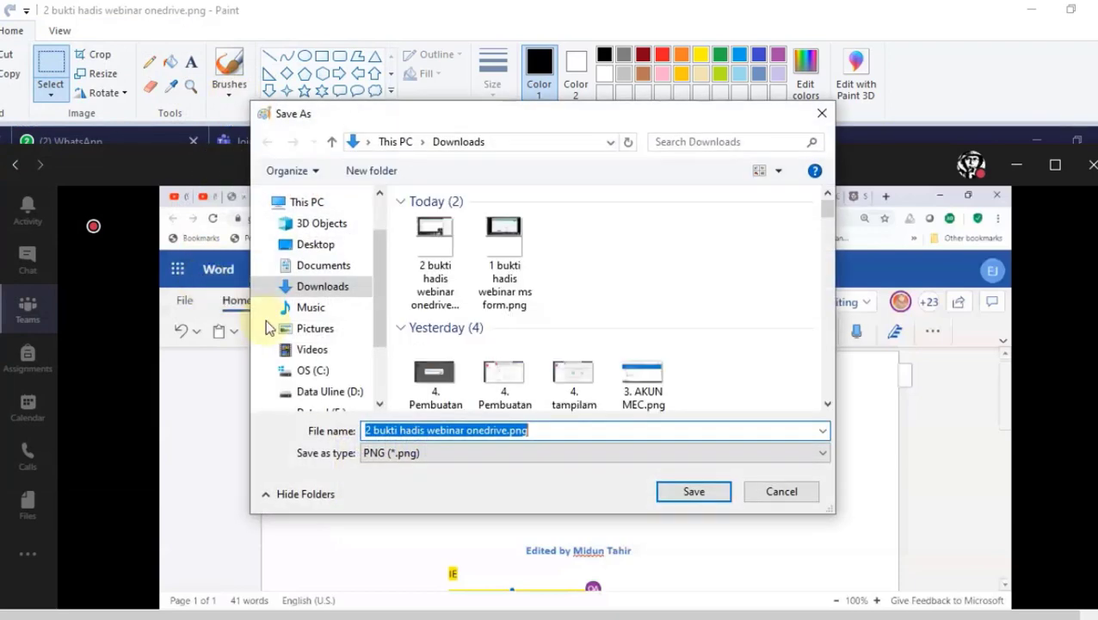
left_click(370, 431)
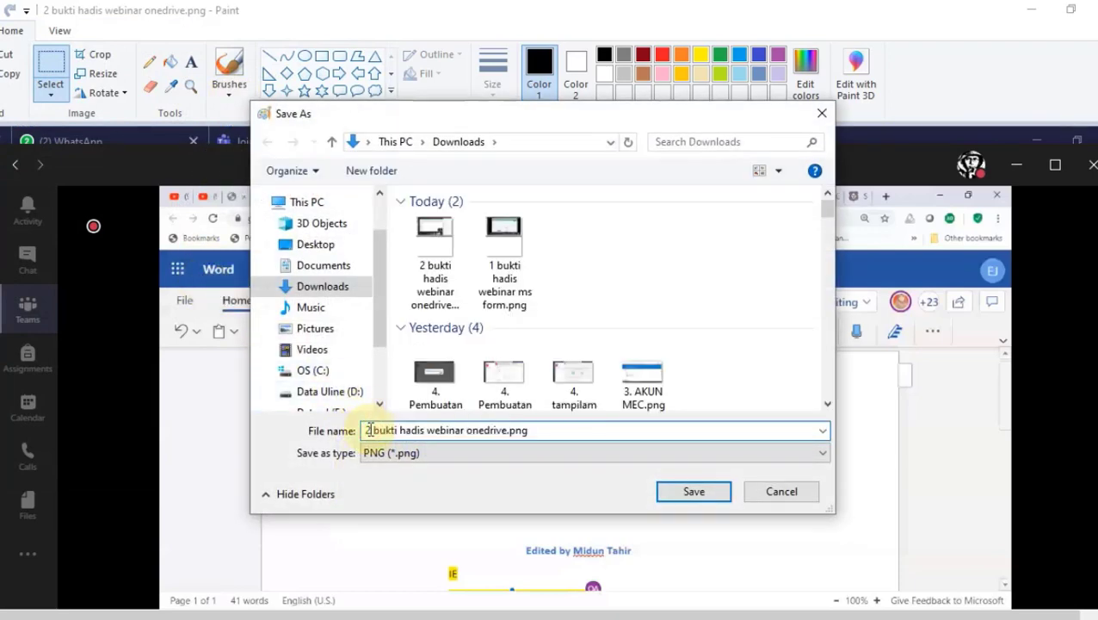
key("BackSpace")
type("3")
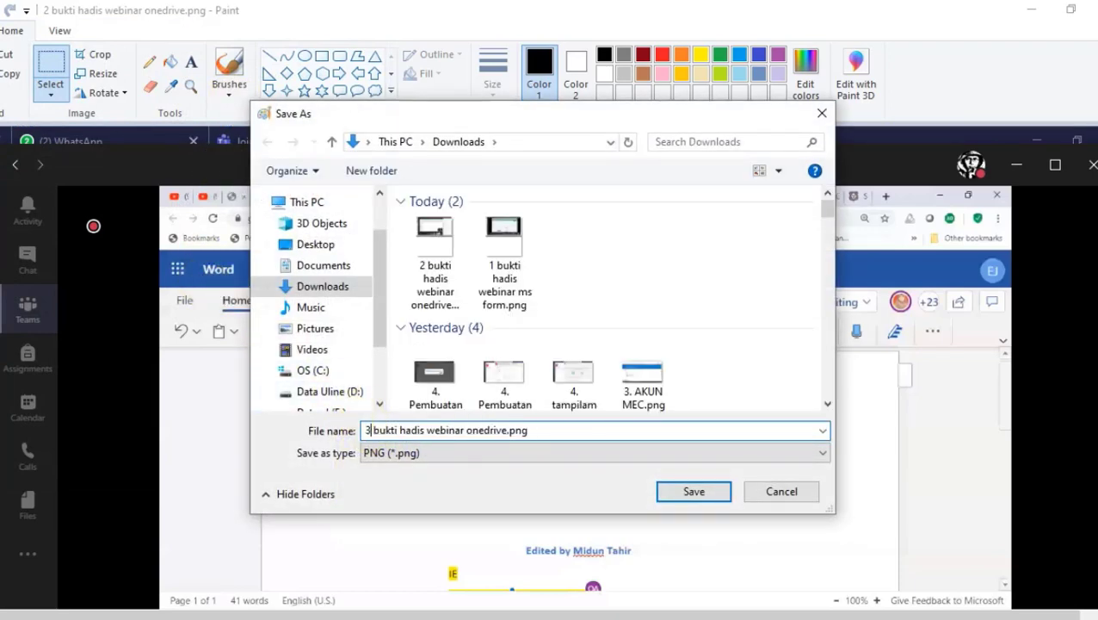
left_click(424, 430)
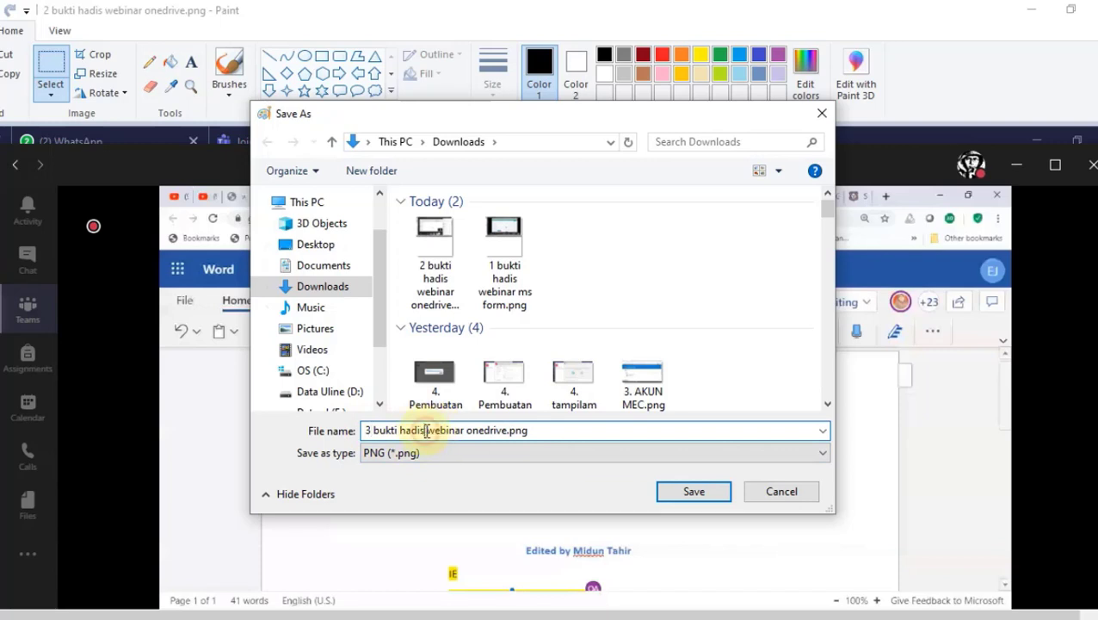
key("BackSpace")
type("r")
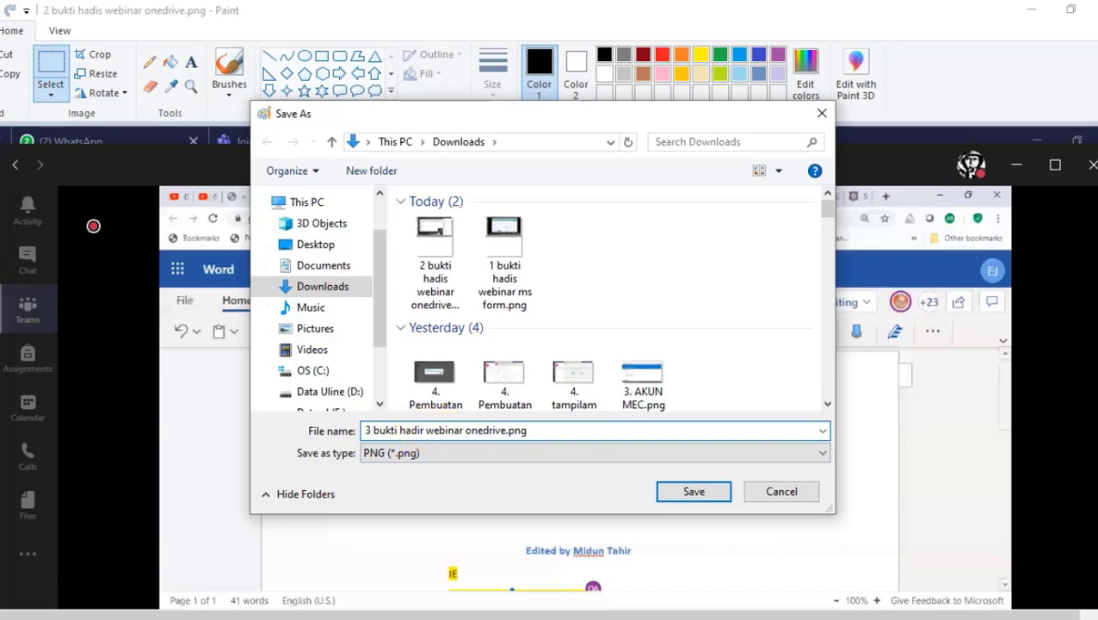
key("ctrl+shift+Right")
type("office online")
key("Return")
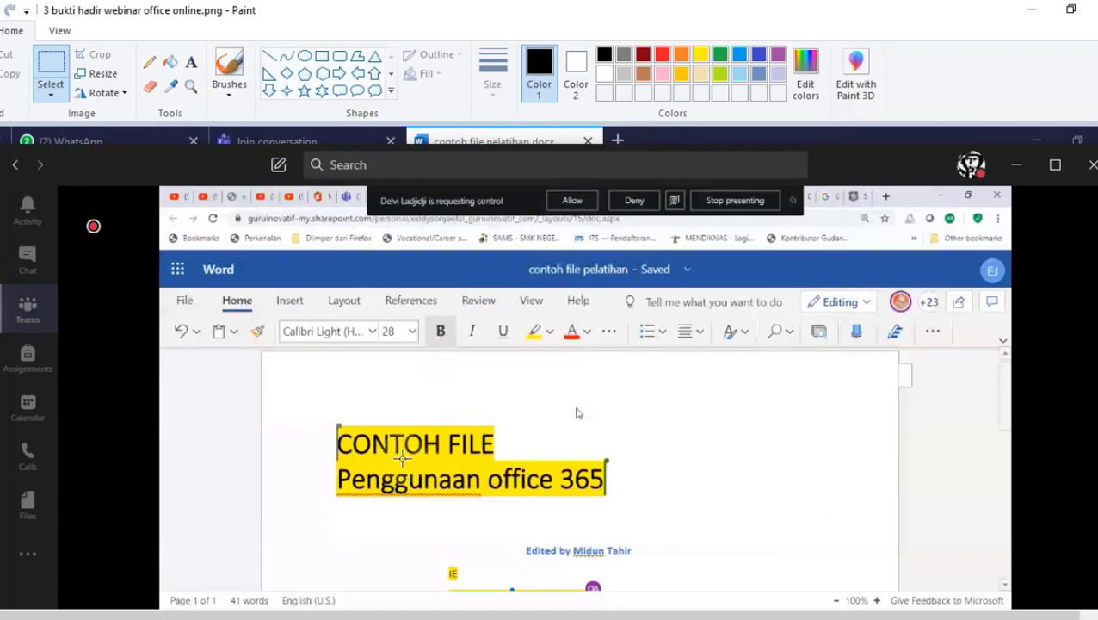
- Return to the Teams meeting and follow the presenter's shared OneDrive file list
left_click(304, 616)
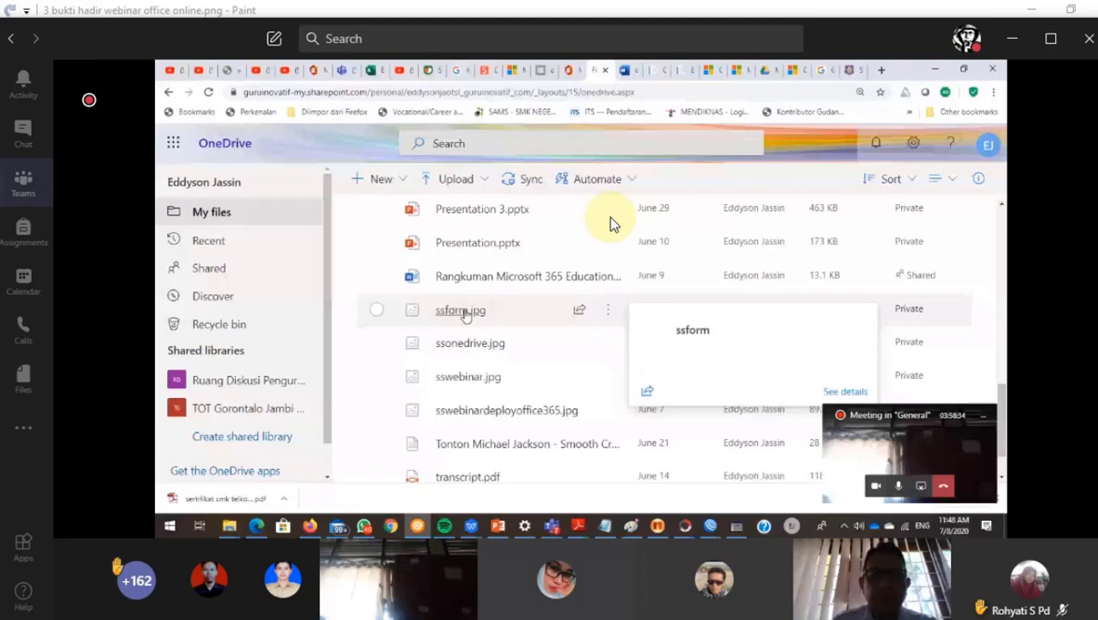
scroll(464, 315, "down", 1)
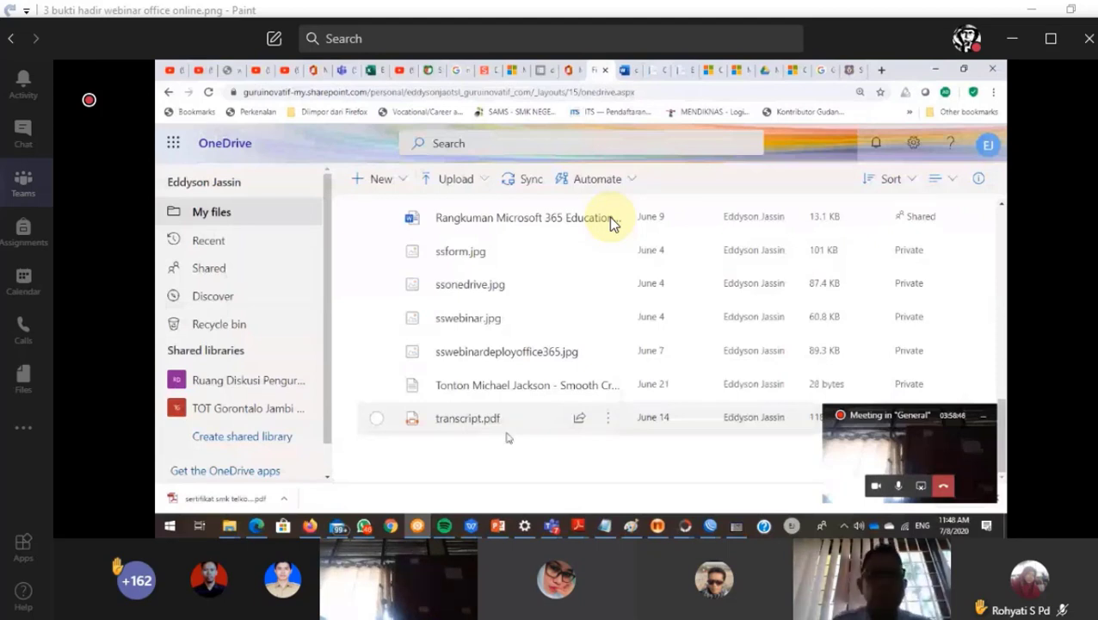
mouse_move(466, 424)
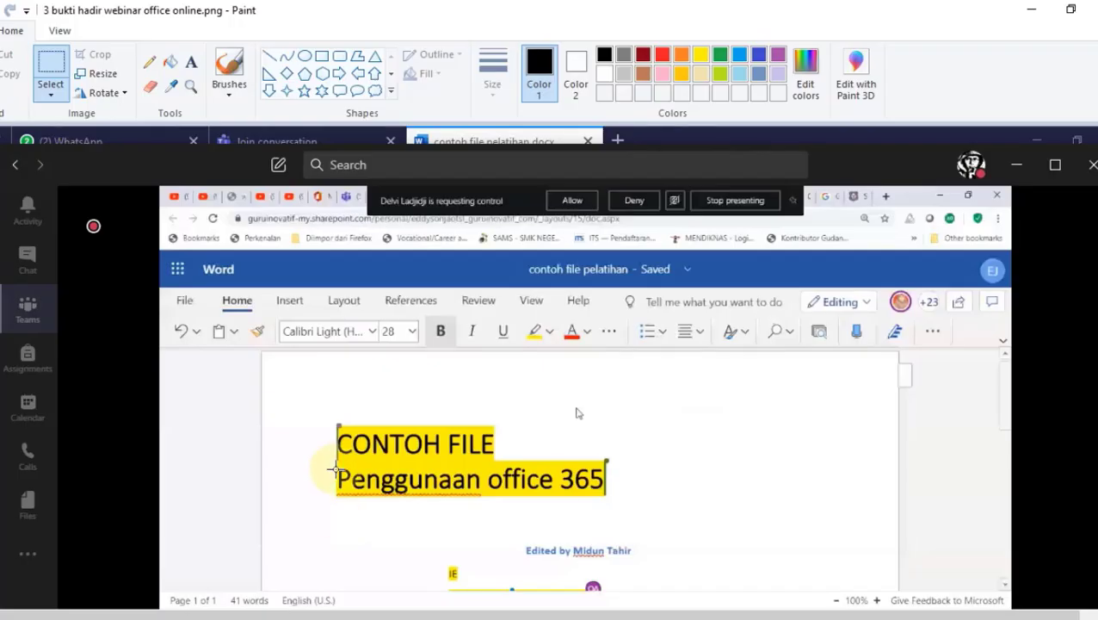
- Paste the OneDrive meeting screenshot into Paint and save it as the PNG picture "2 bukti hadir webinar onedrive2" in Downloads
key("ctrl+v")
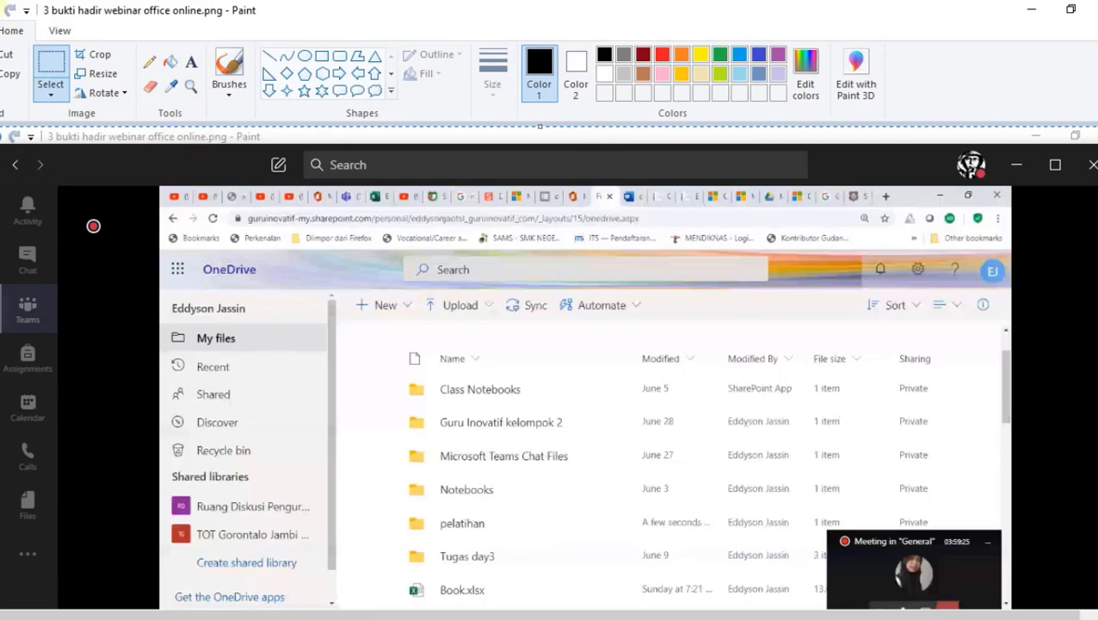
left_click(4, 32)
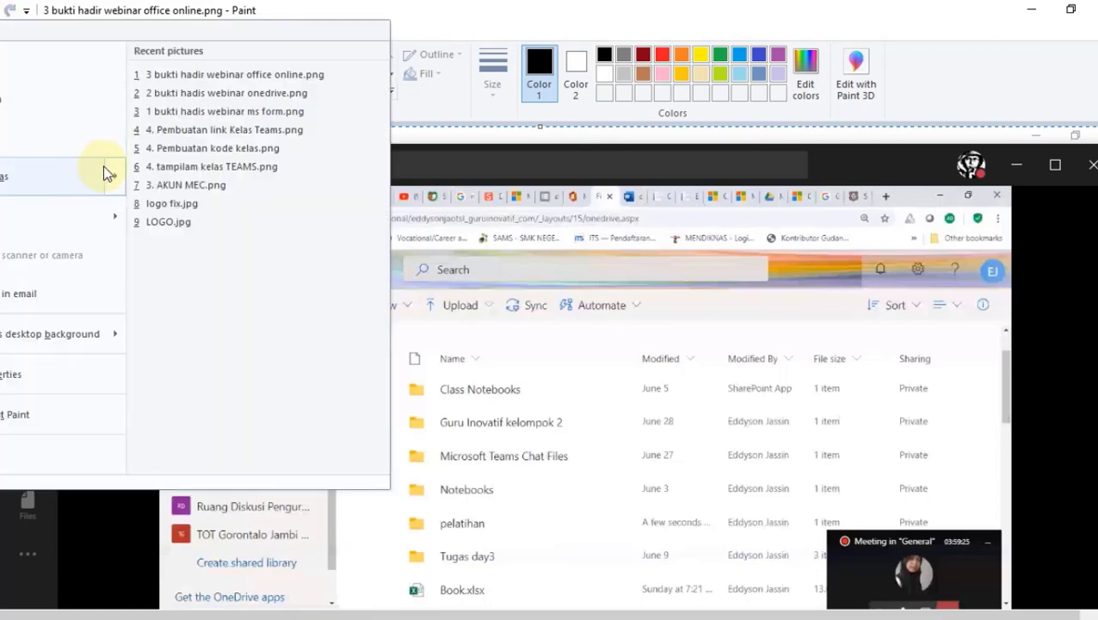
mouse_move(103, 173)
left_click(209, 86)
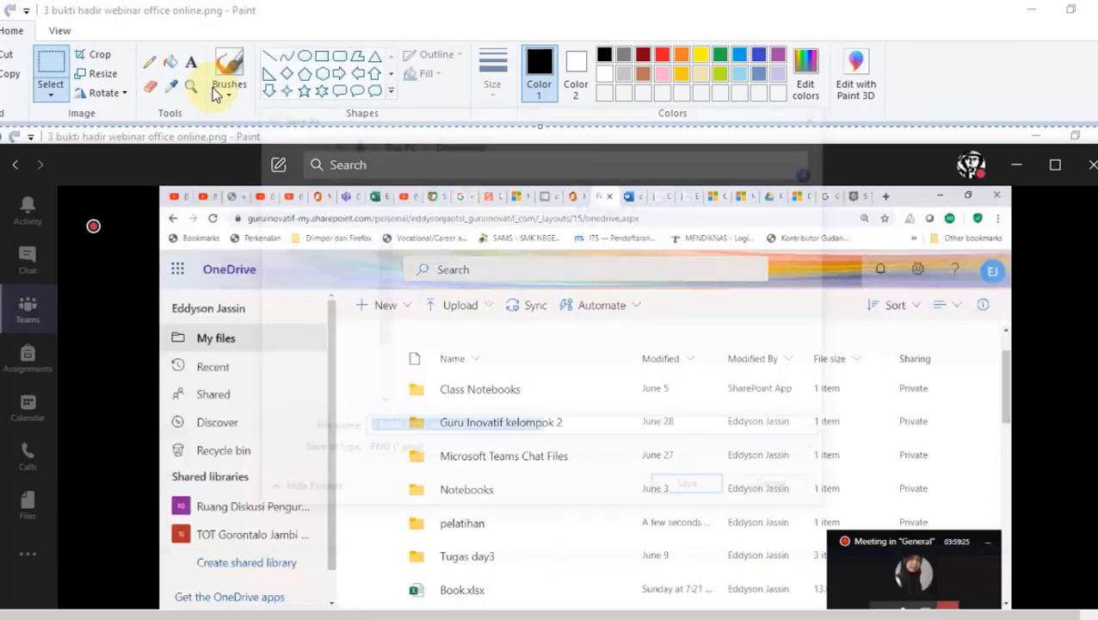
left_click(499, 249)
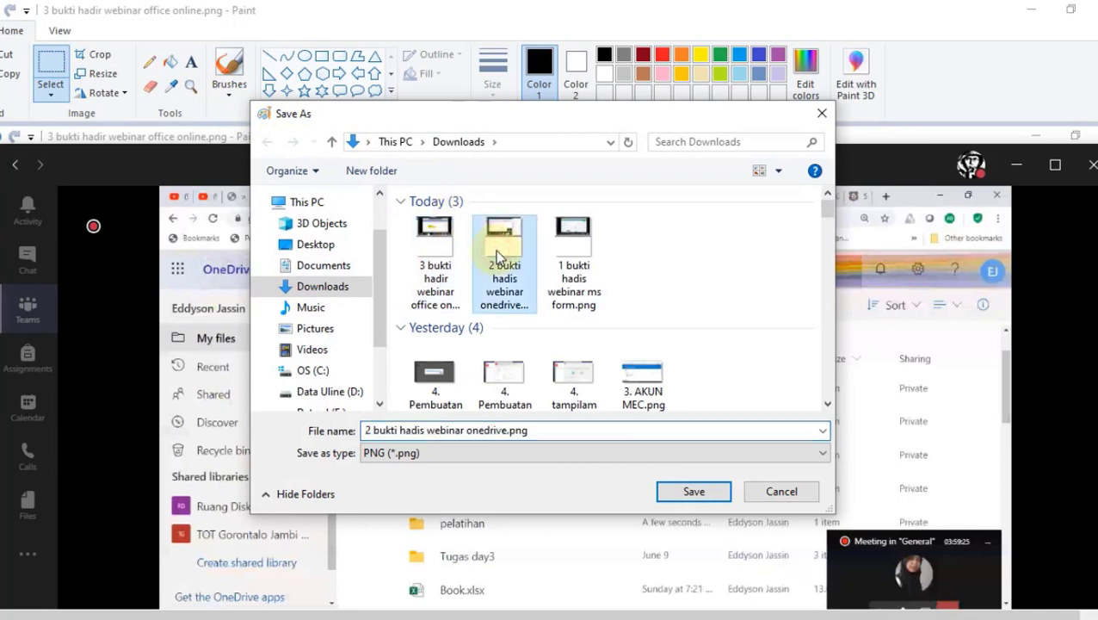
left_click(424, 430)
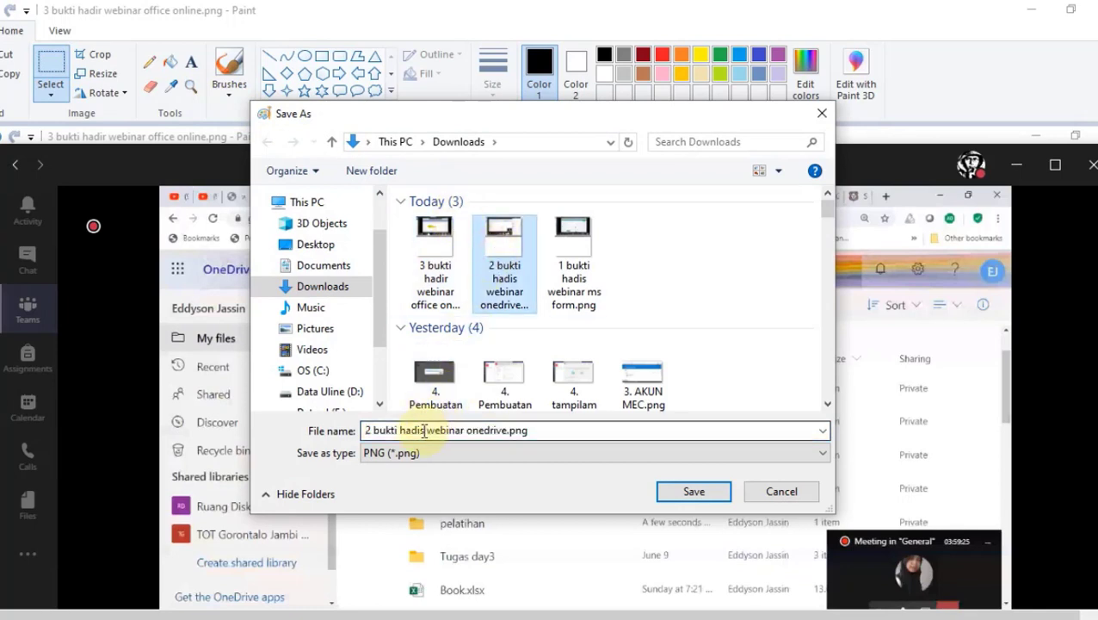
left_click(423, 431)
left_click(423, 430)
key("BackSpace")
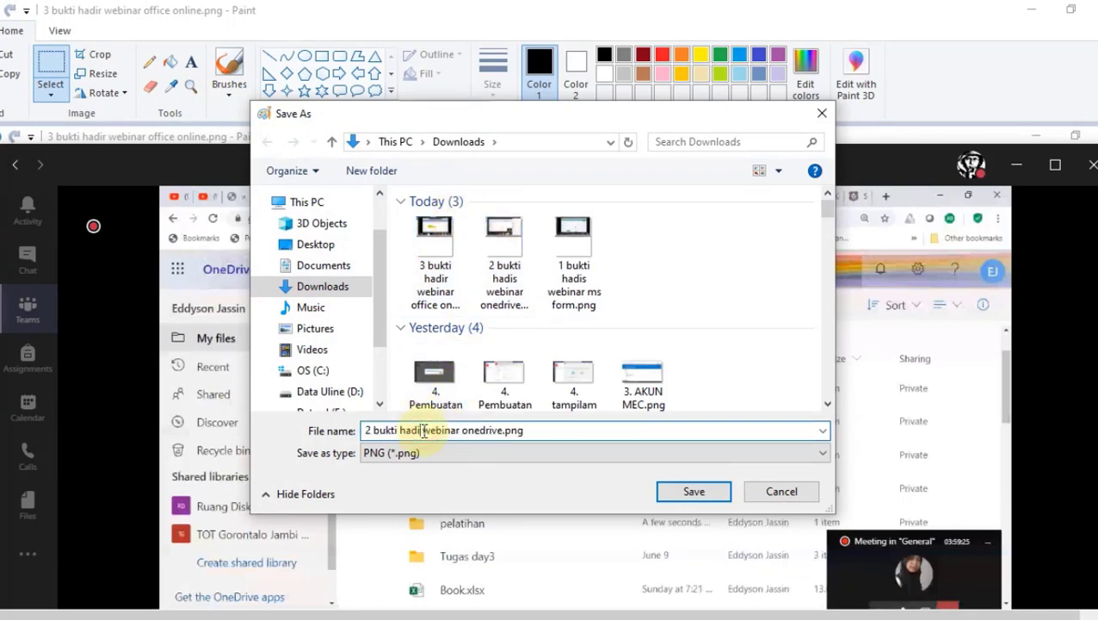
type("rive")
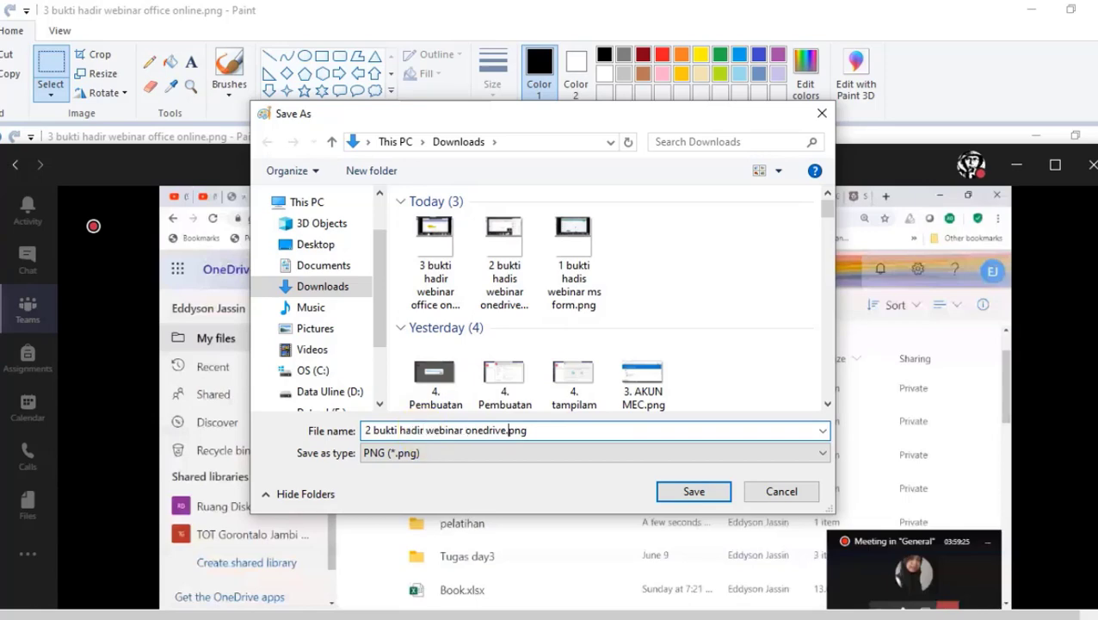
type("2")
key("Return")
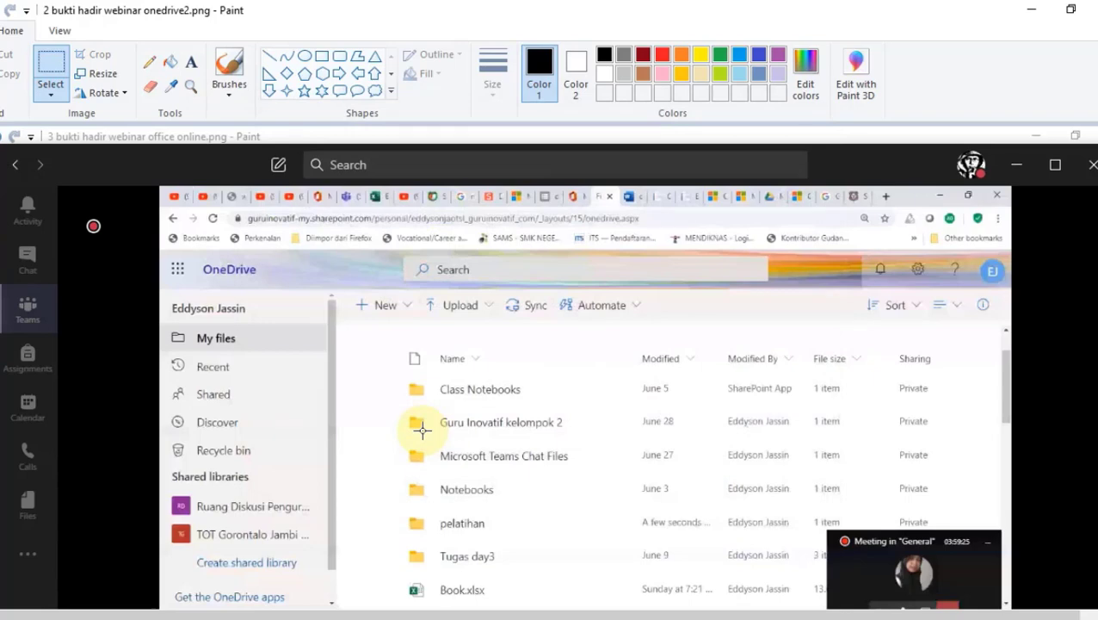
- Return to the Teams meeting, check the participant list and request control of the presenter's shared screen
left_click(334, 618)
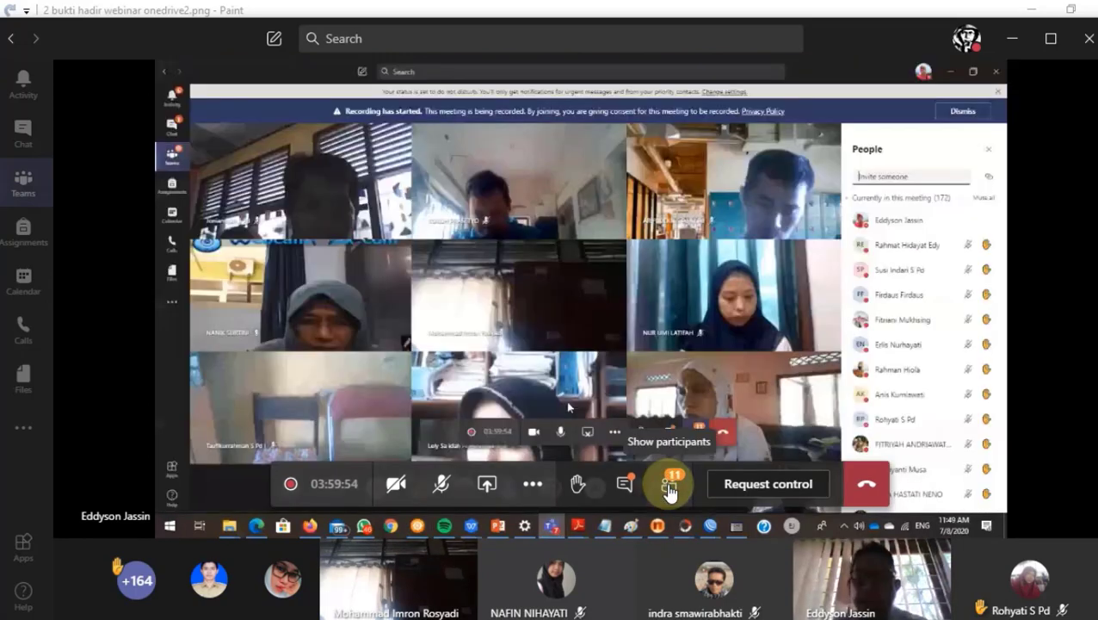
left_click(670, 483)
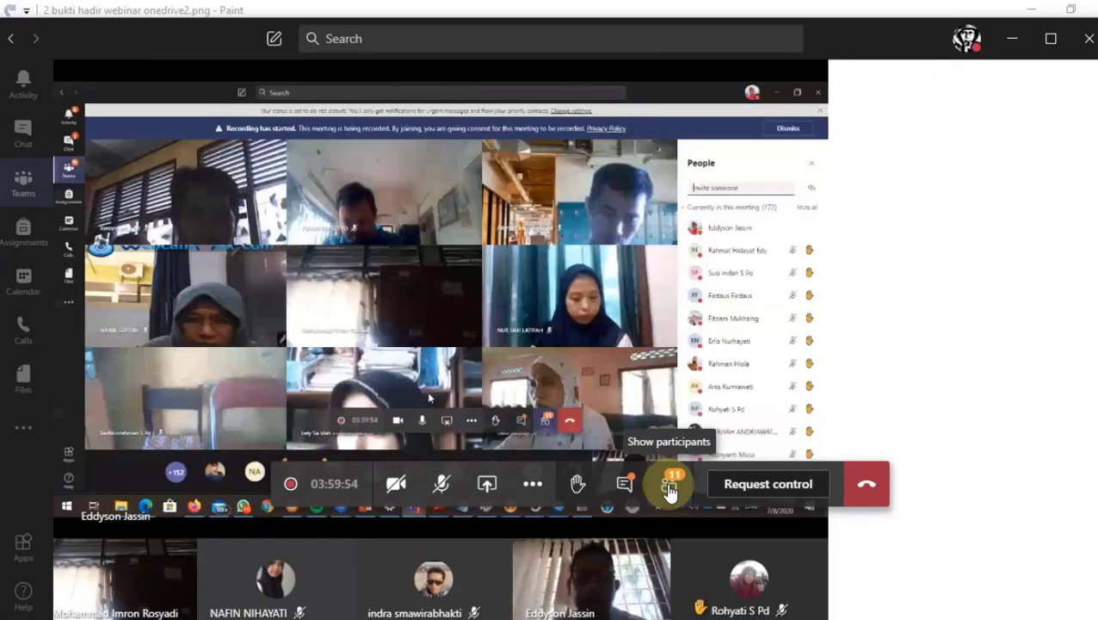
left_click(670, 487)
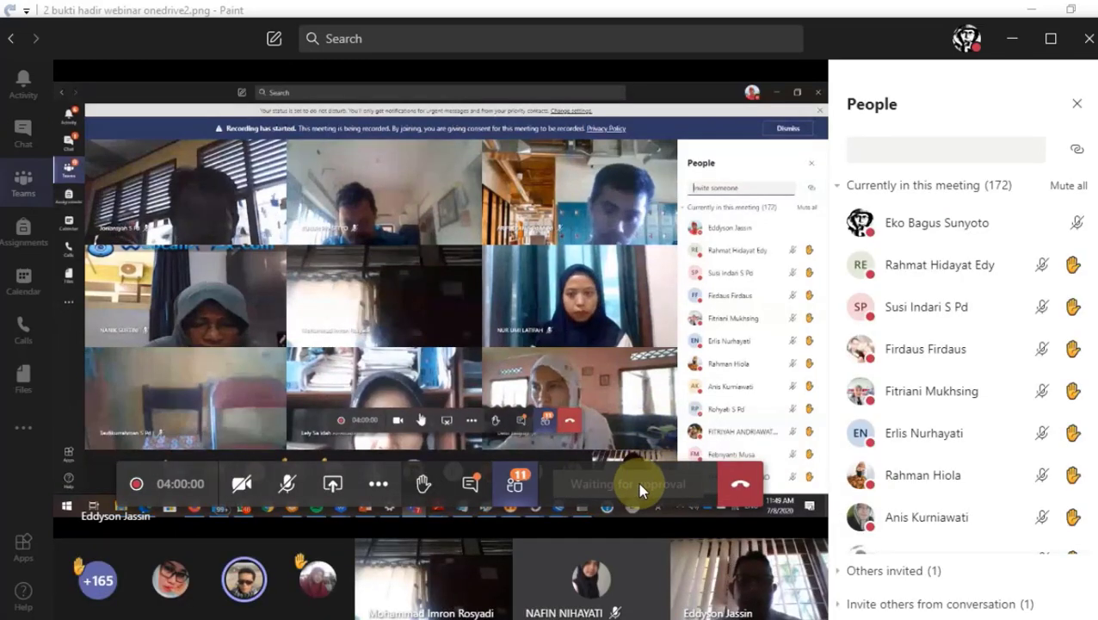
left_click(515, 483)
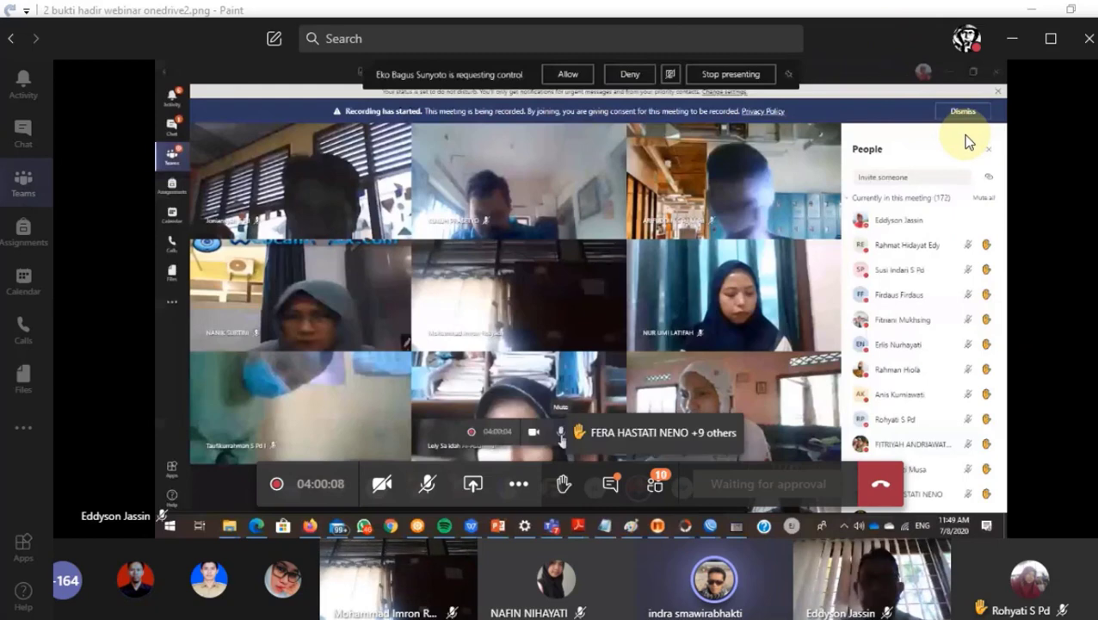
- Open the meeting chat and admit the guest waiting in the lobby
left_click(605, 485)
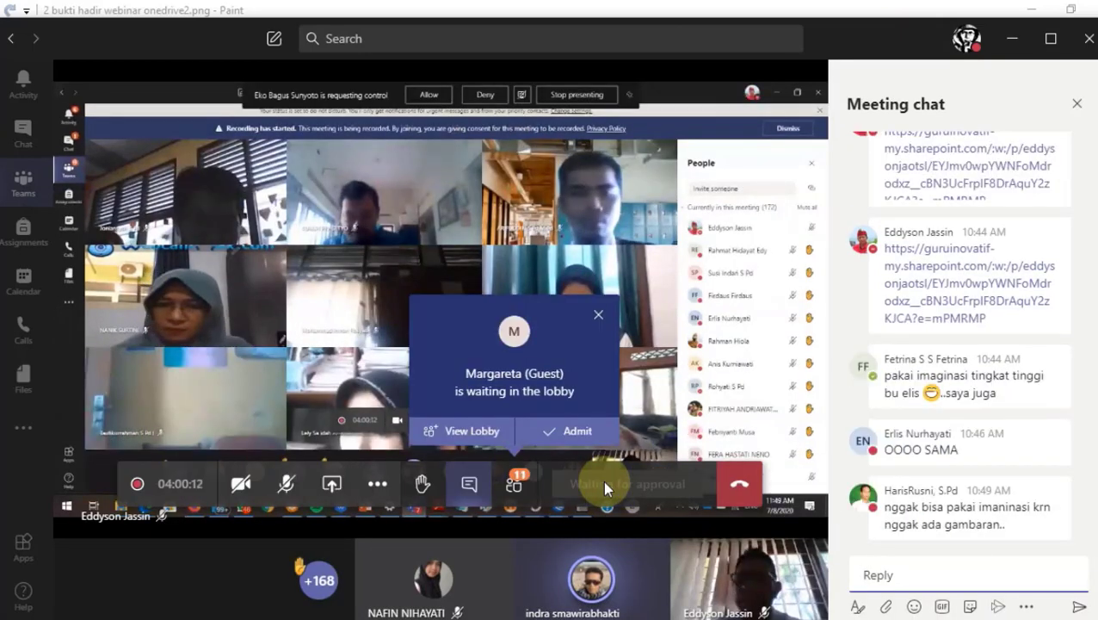
left_click(571, 435)
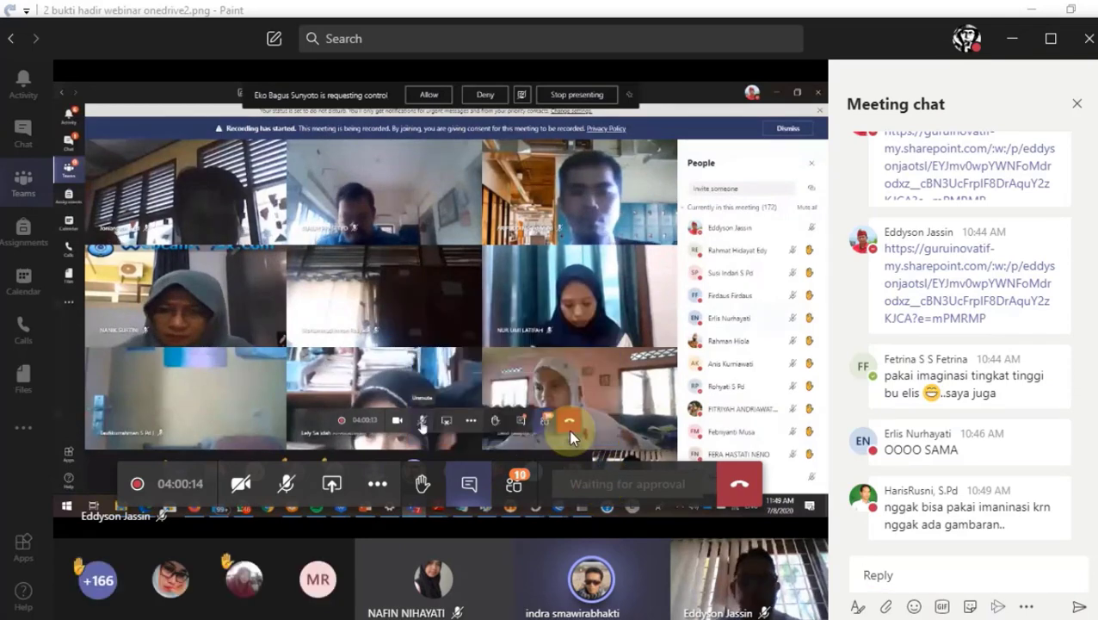
- View the meeting's participant list, dismiss the notification about the control request and hide the list
left_click(513, 487)
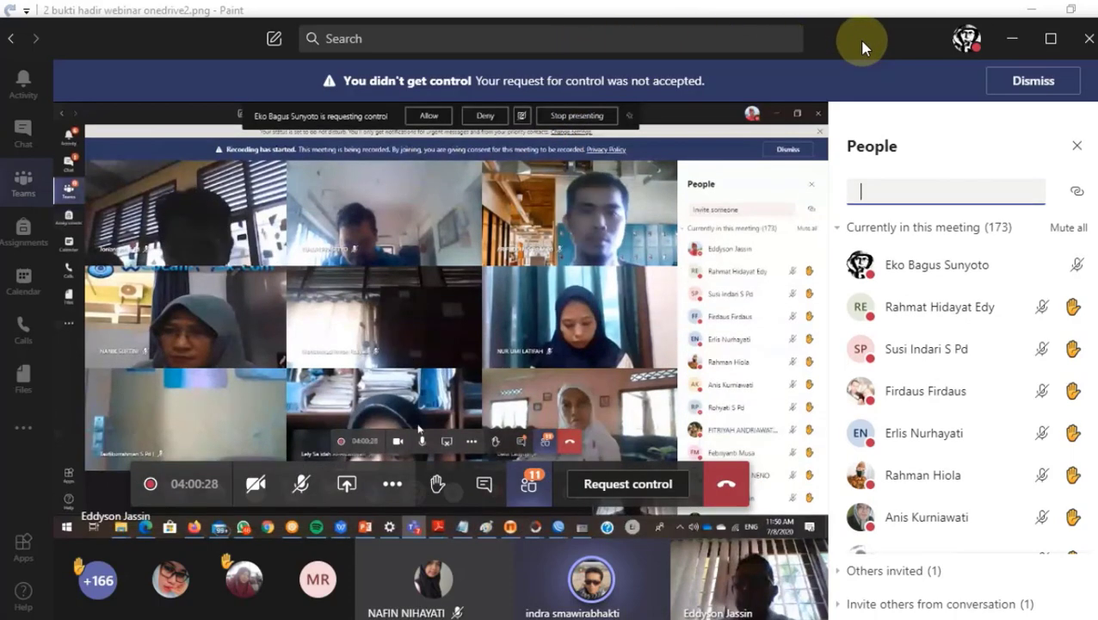
left_click(1033, 81)
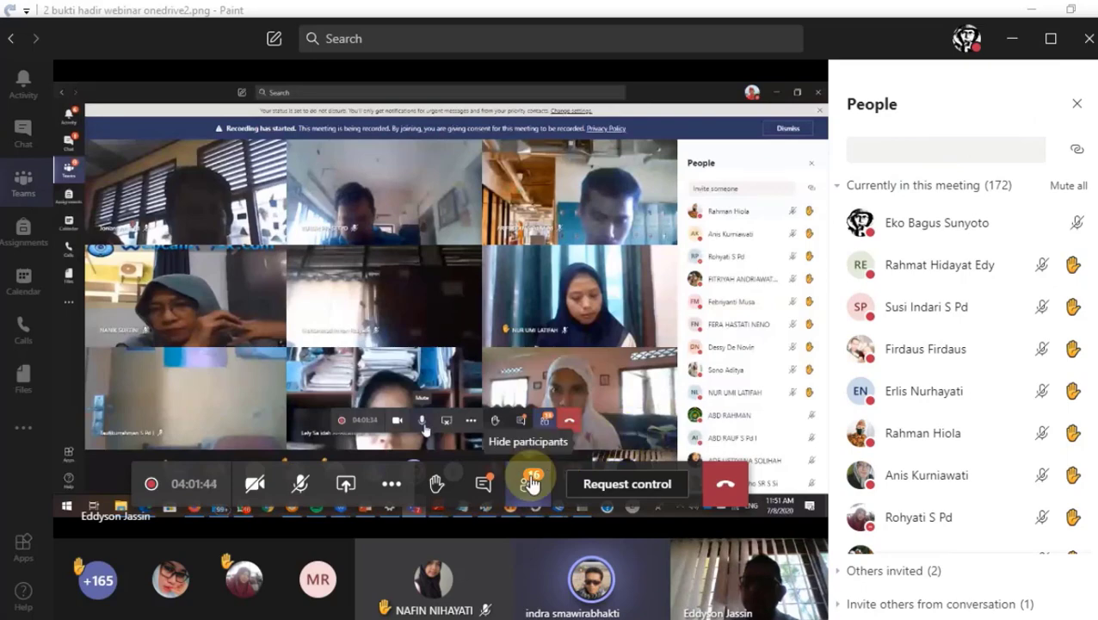
left_click(531, 483)
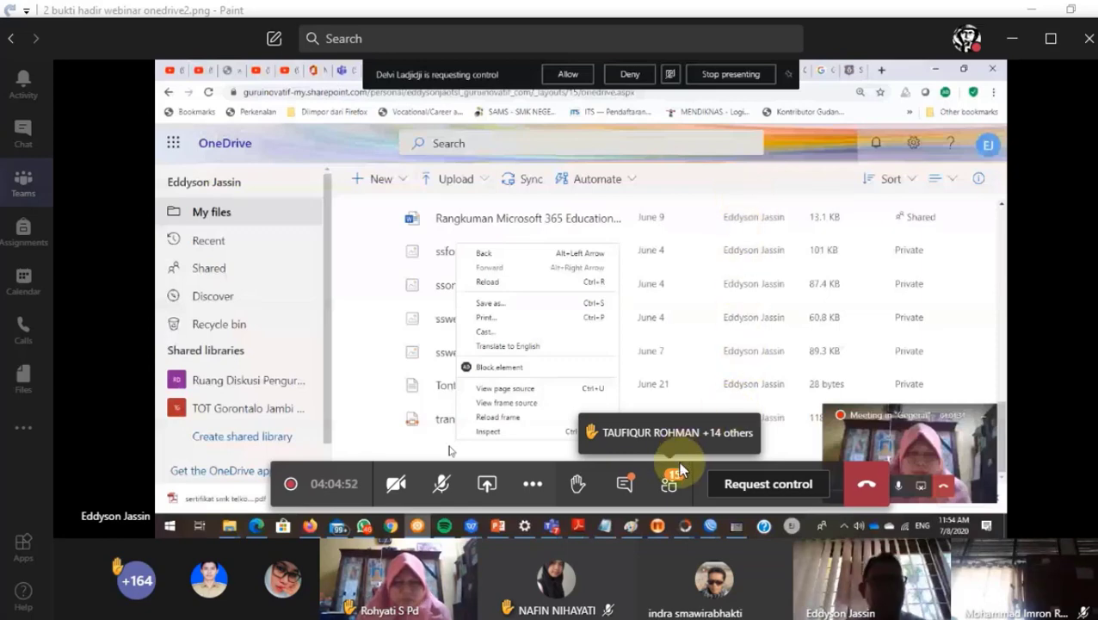
- Check the participant list repeatedly while the presenter demonstrates the "pelatihan" folder in OneDrive
left_click(669, 485)
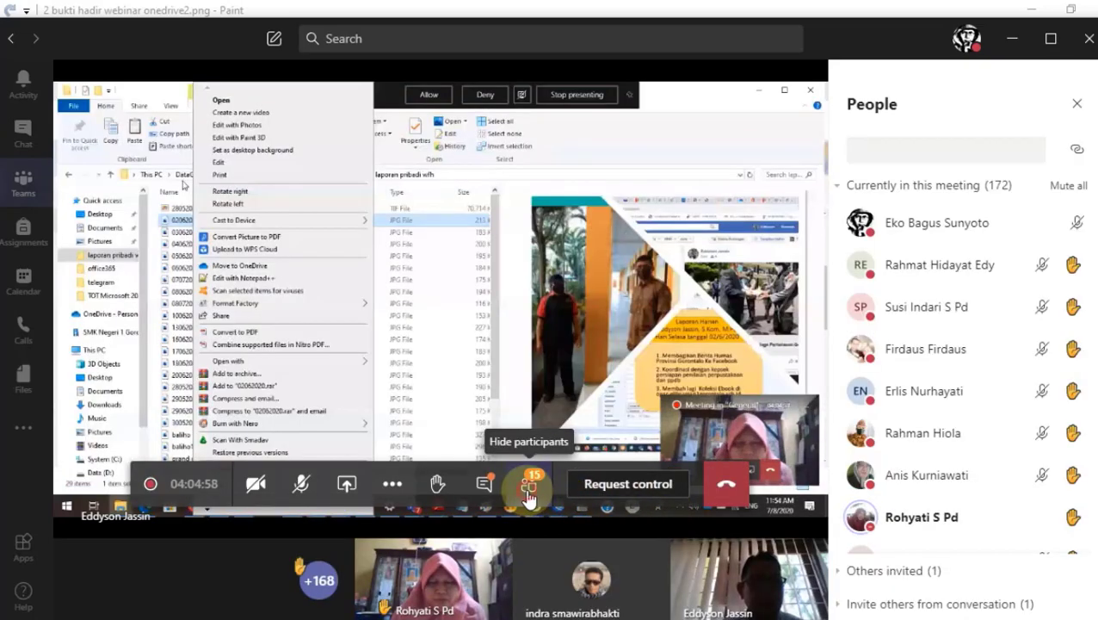
left_click(528, 496)
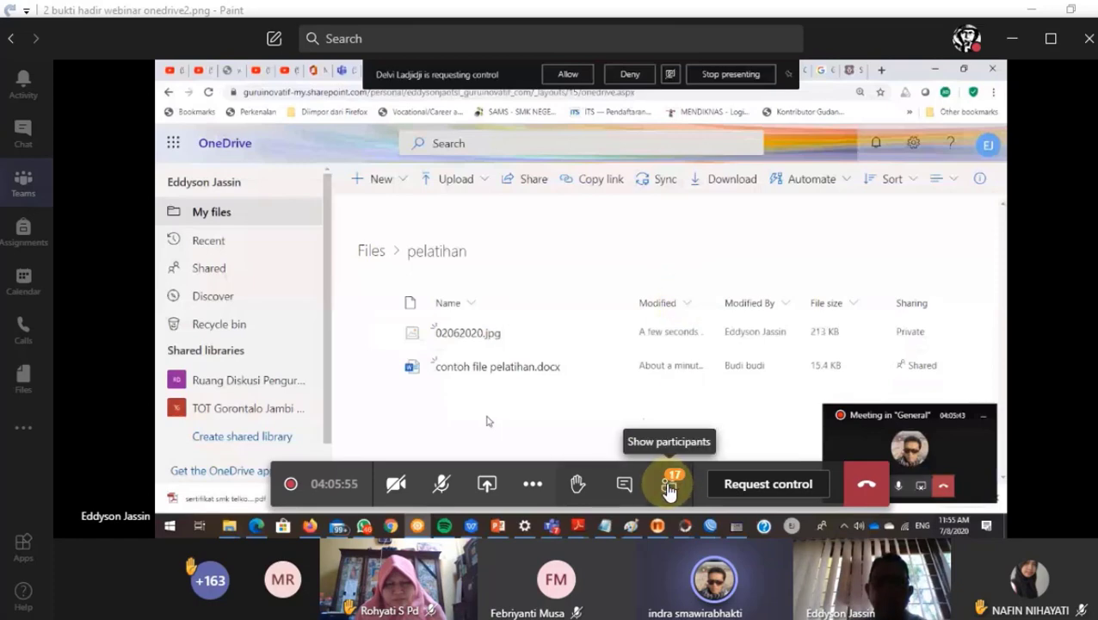
left_click(670, 488)
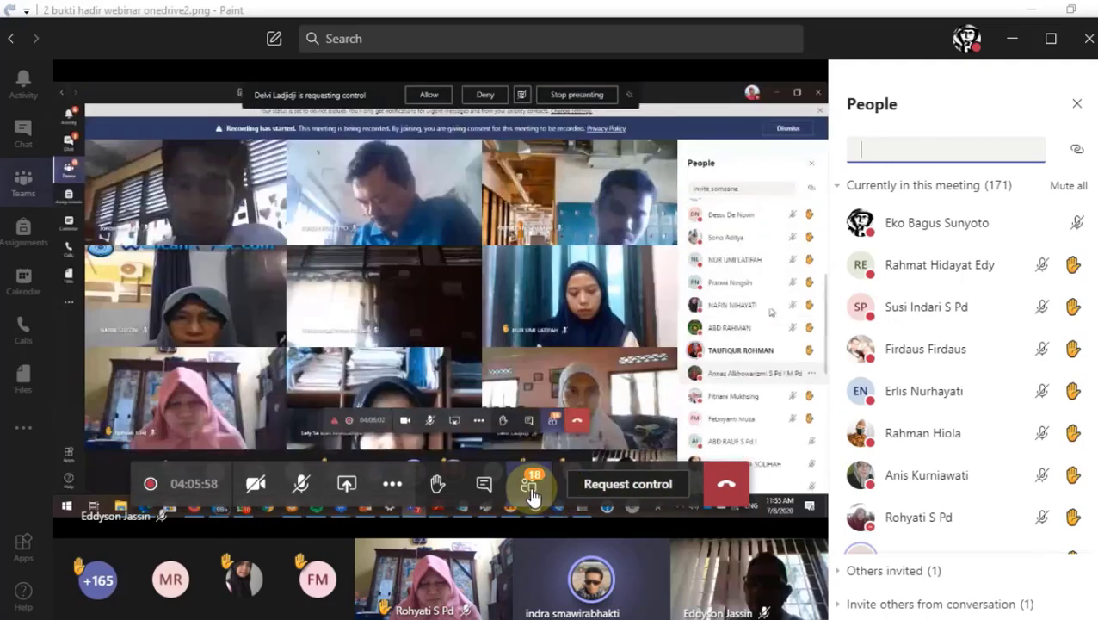
- Browse the earlier messages in the meeting chat, return to the newest ones and show the participant list again
left_click(532, 484)
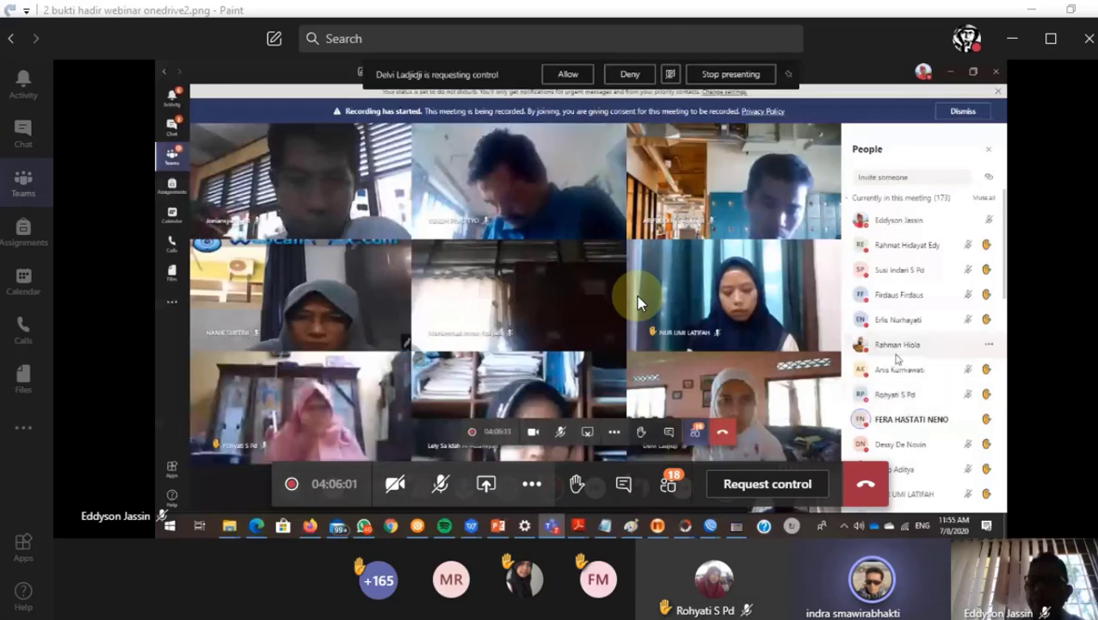
left_click(625, 486)
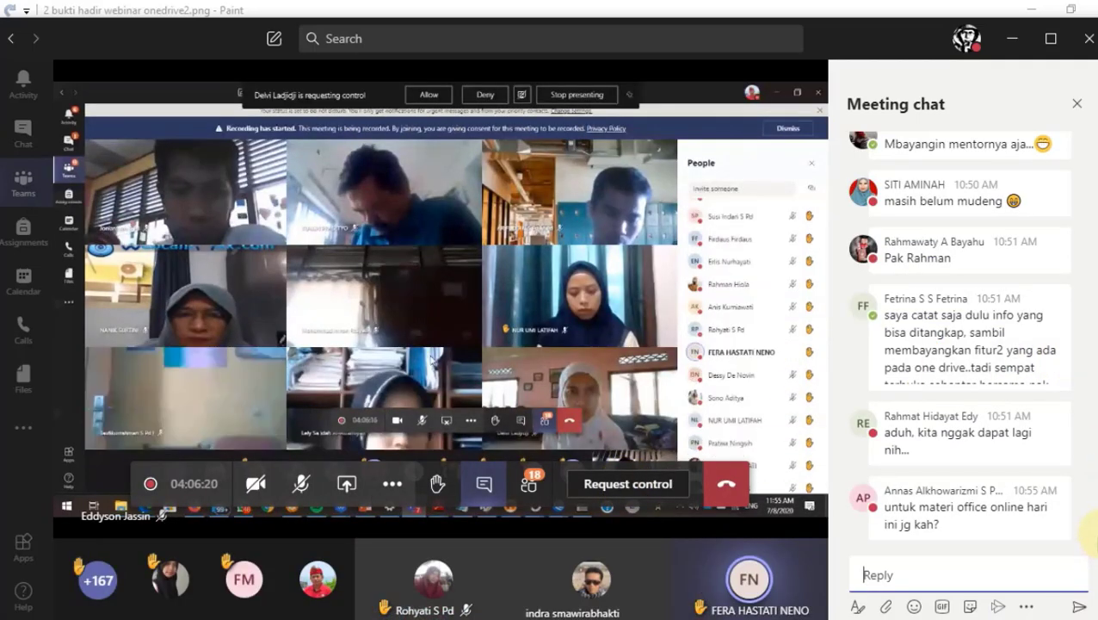
scroll(1092, 543, "up", 10)
scroll(1091, 499, "up", 5)
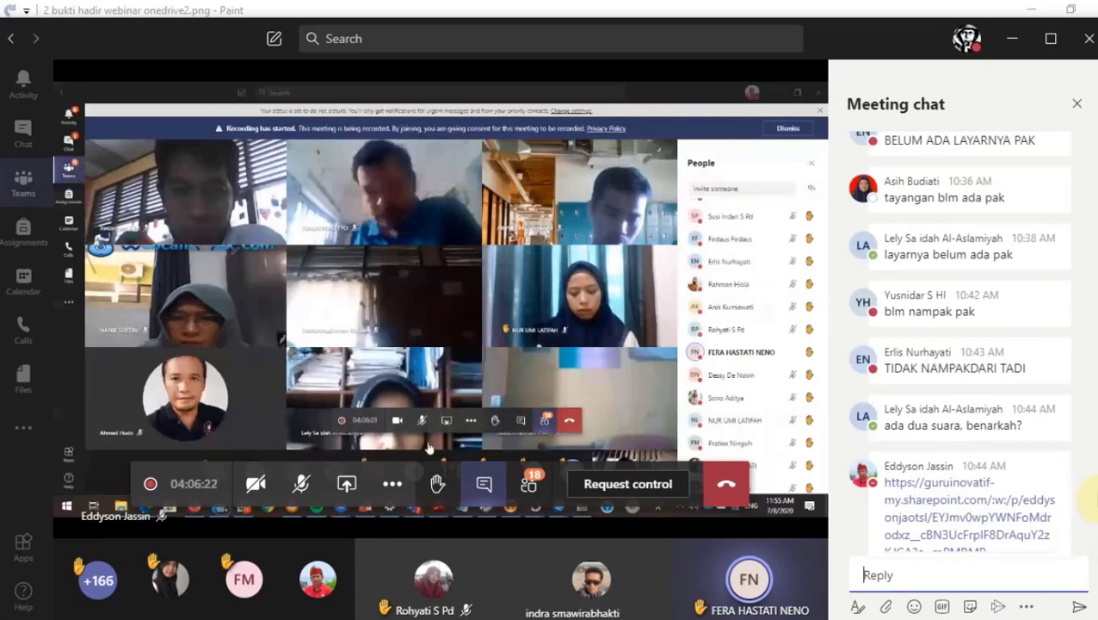
scroll(1094, 482, "up", 10)
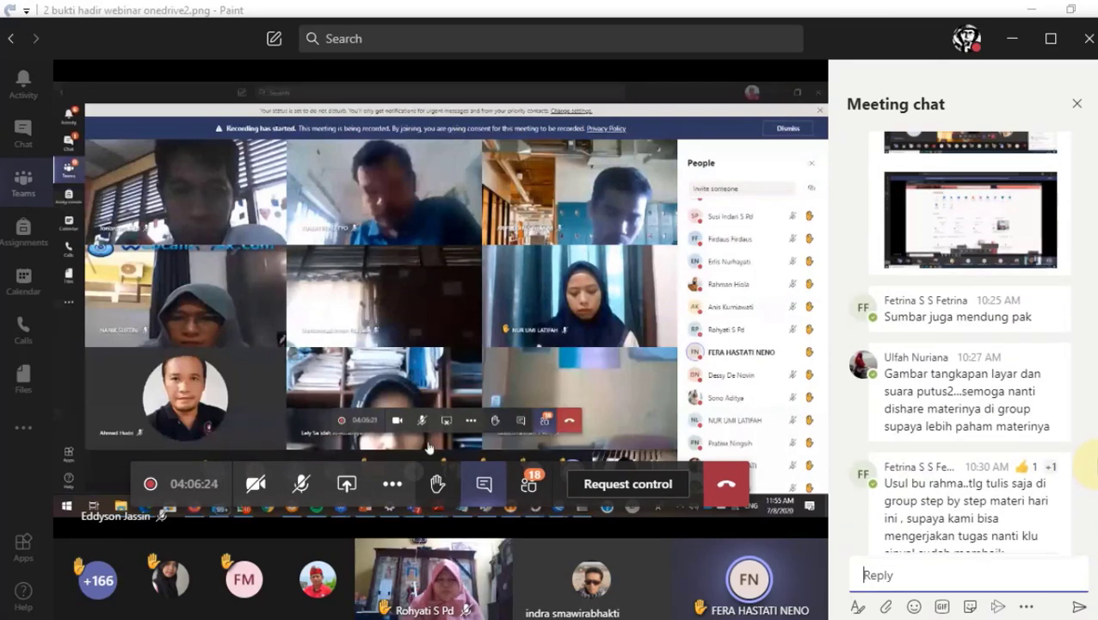
scroll(1096, 458, "up", 10)
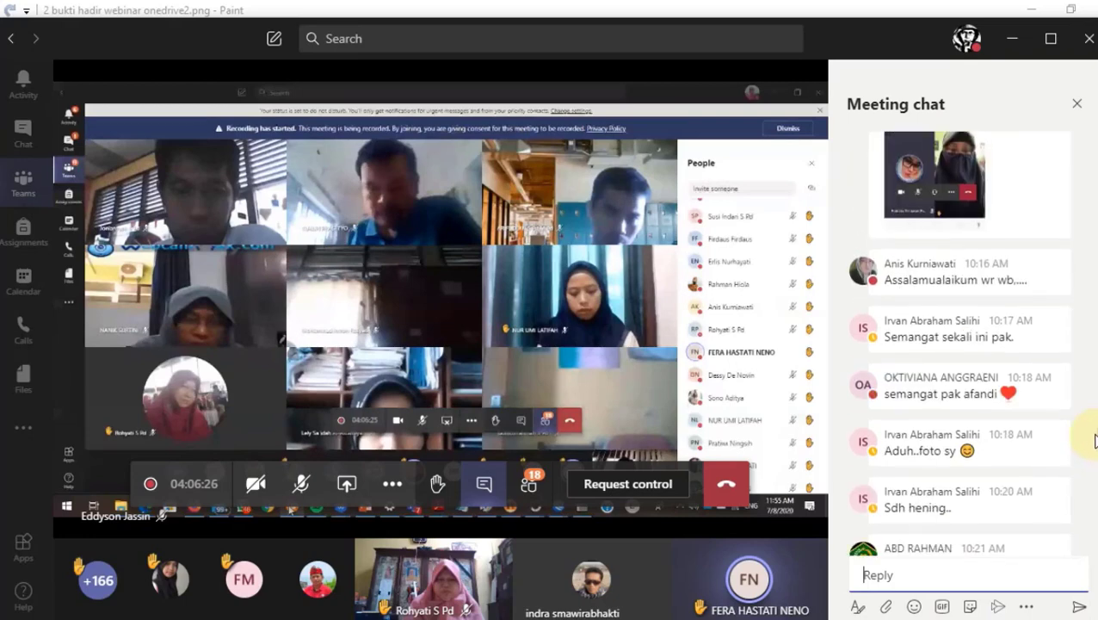
scroll(1095, 413, "up", 10)
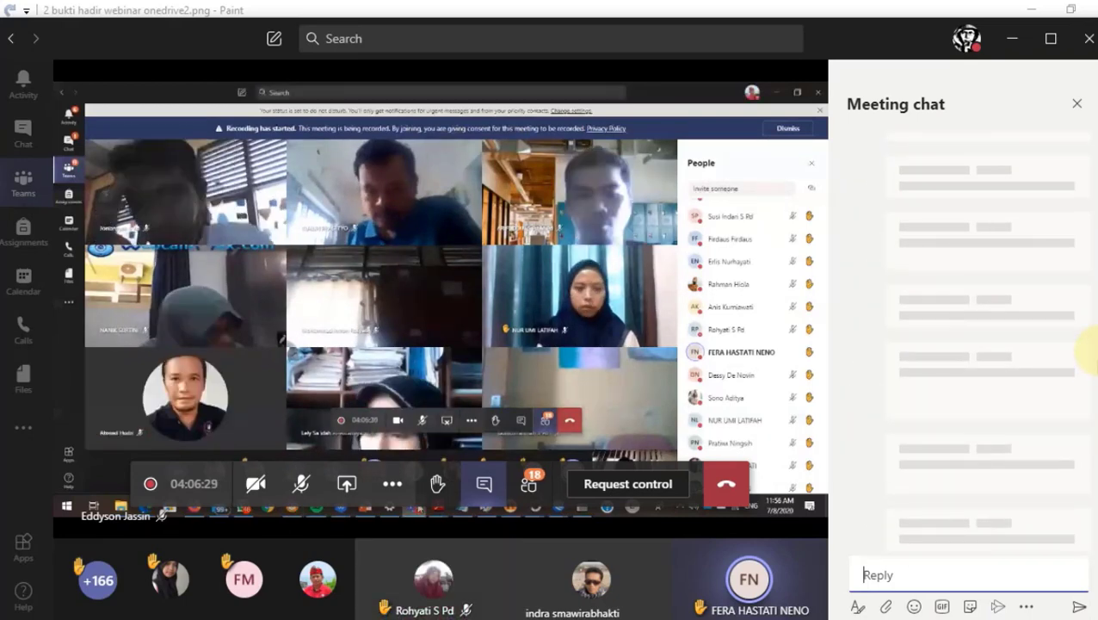
left_click_drag(1096, 351, 1097, 595)
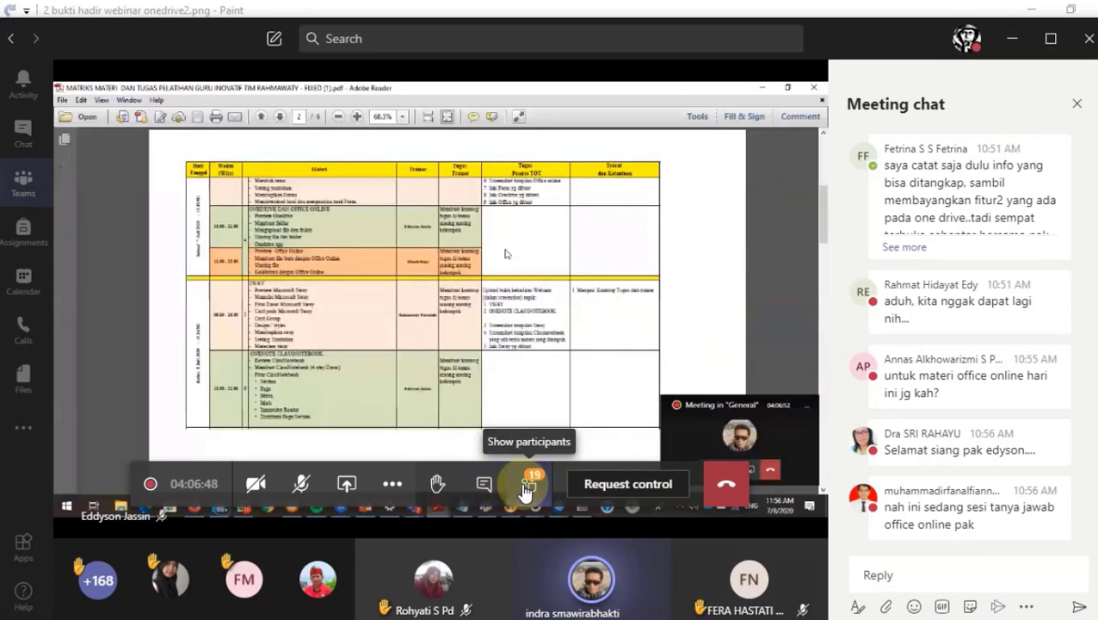
left_click(525, 489)
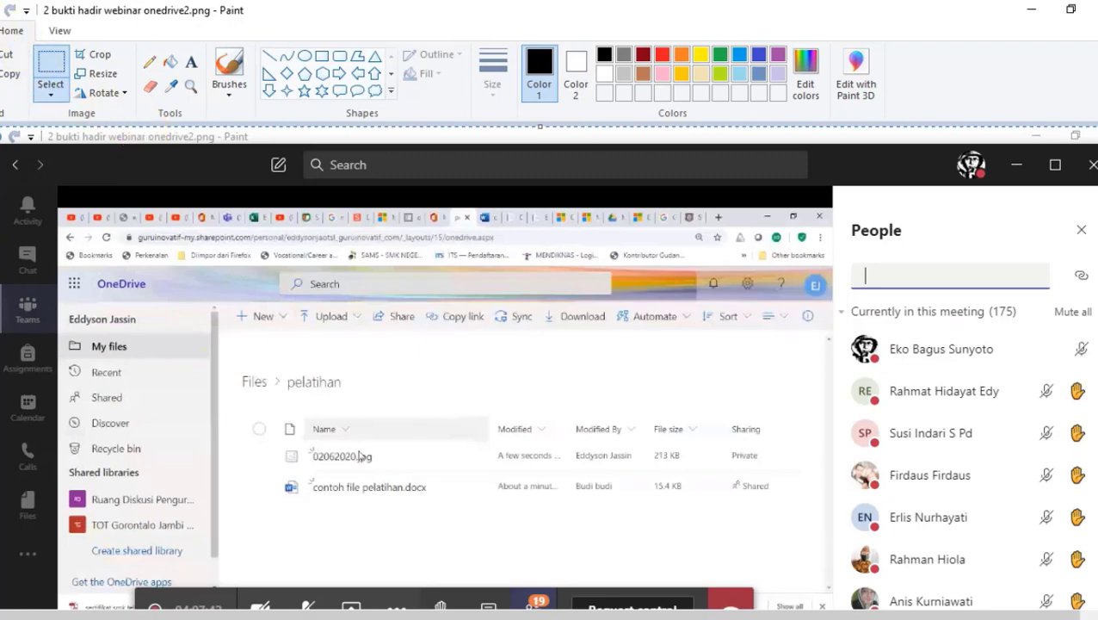
- In Paint, save the meeting screenshot as a PNG picture named "6 bukti hadir webinar onedrive2.png" in the Downloads folder
left_click(0, 31)
mouse_move(116, 184)
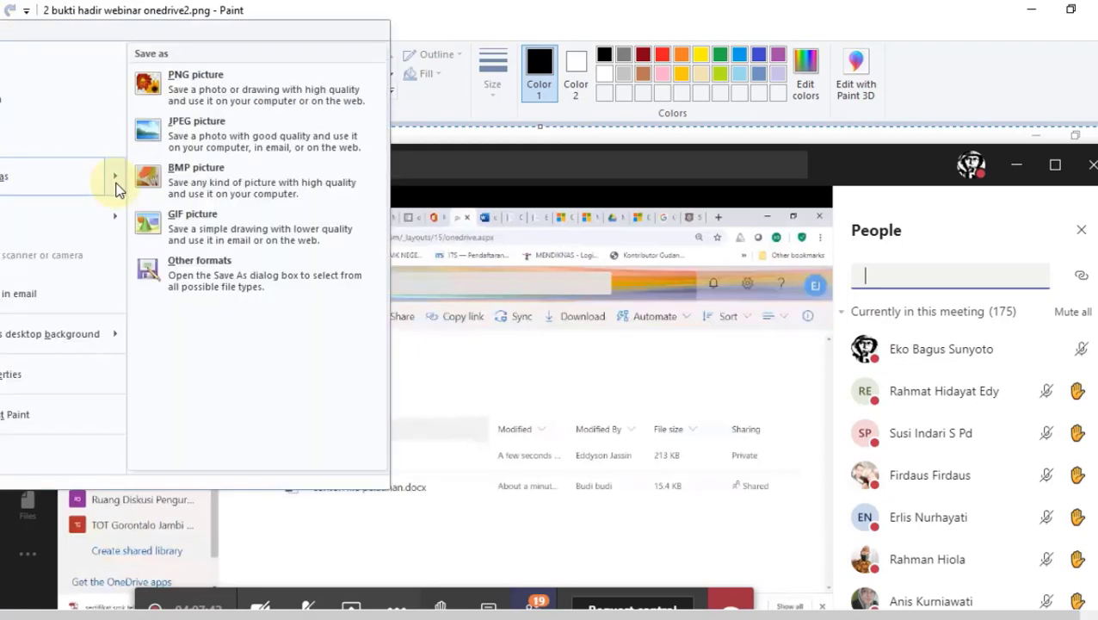
left_click(246, 76)
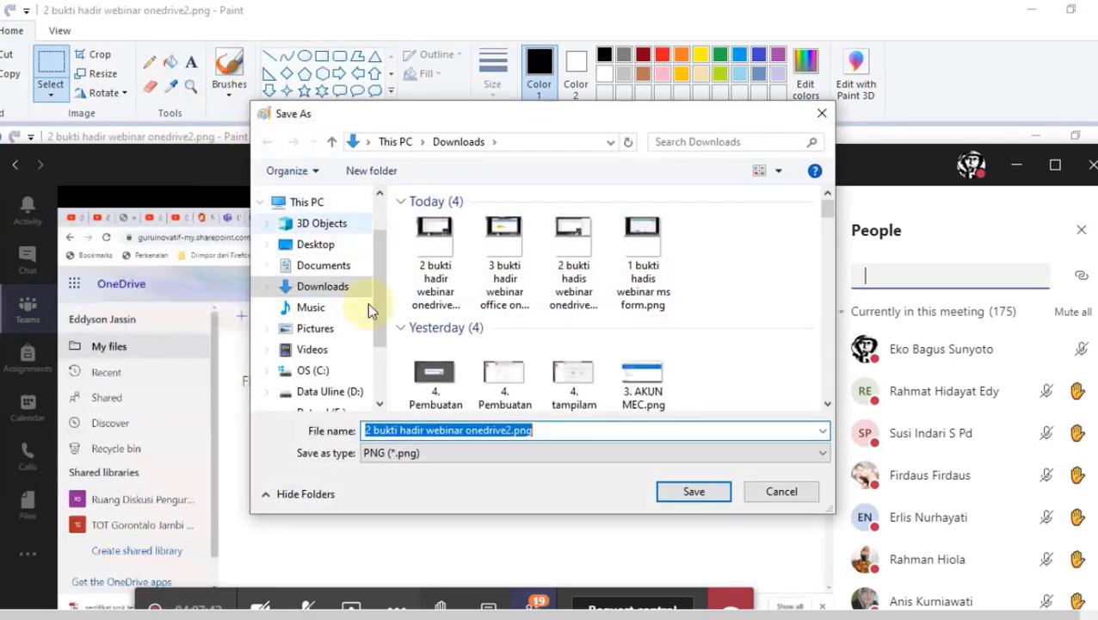
left_click(366, 429)
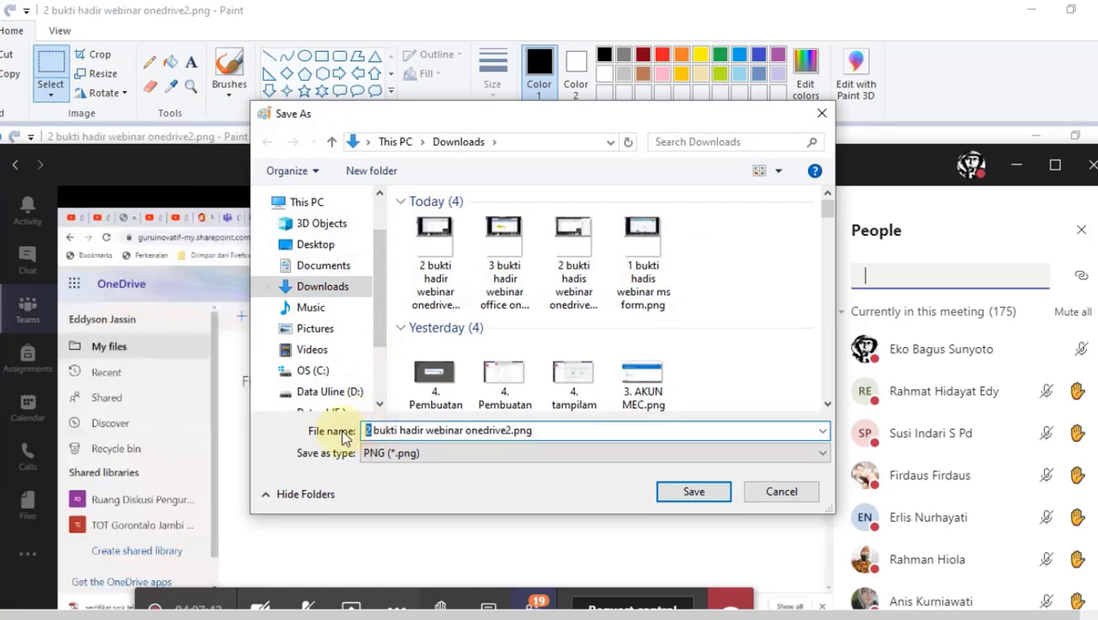
type("6")
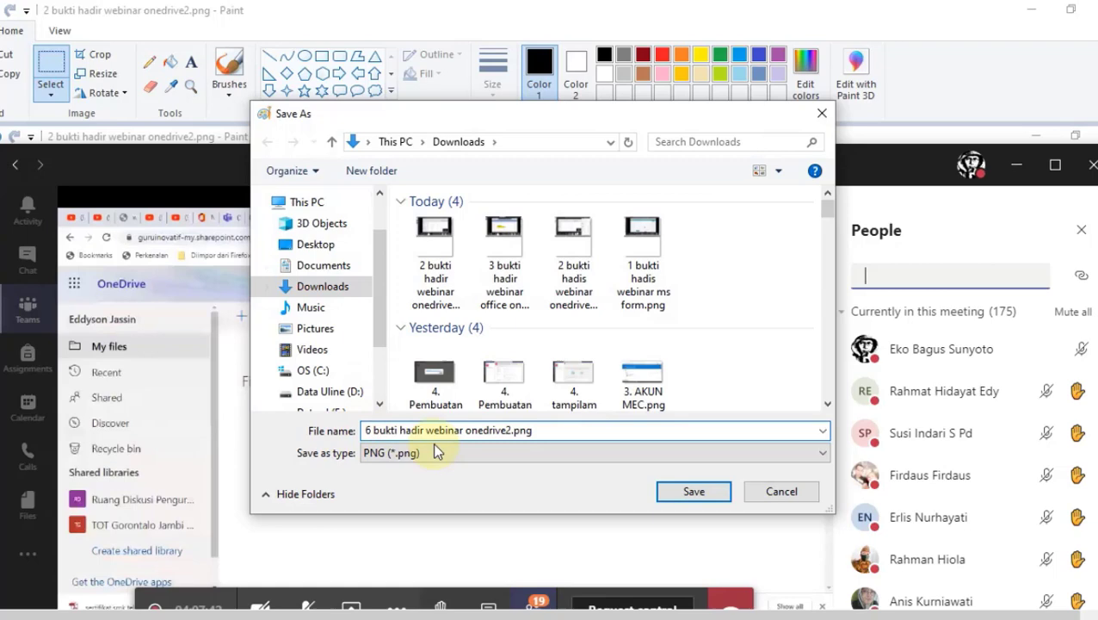
left_click(694, 492)
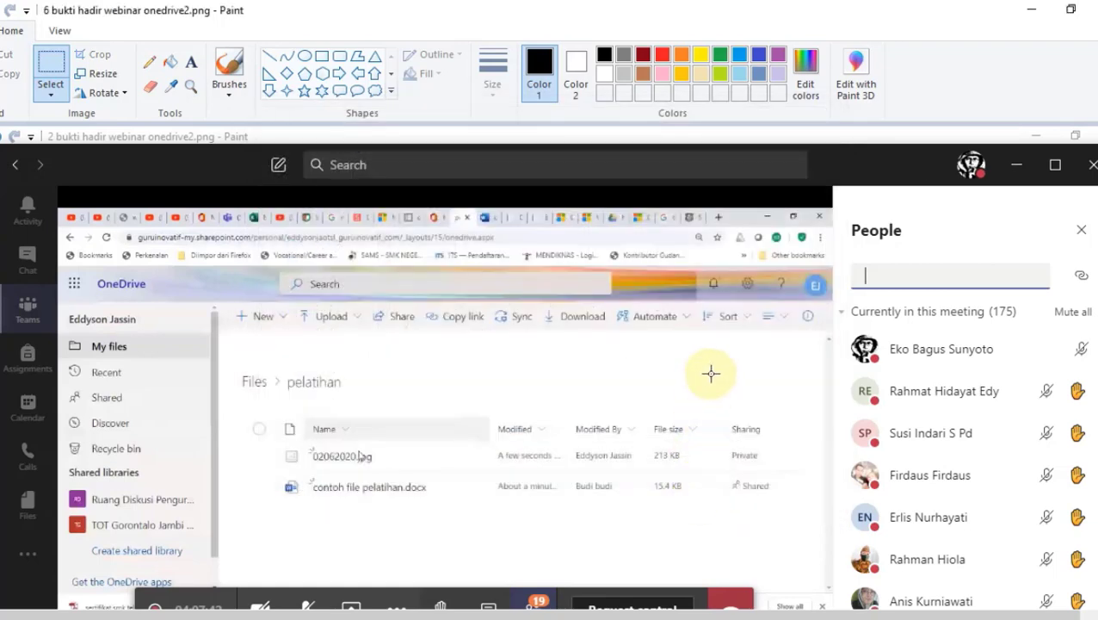